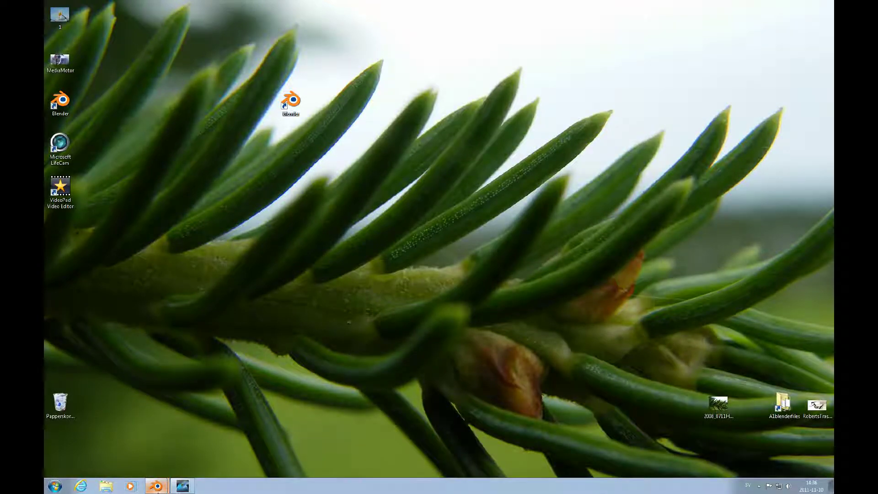
Step: Restore the minimized Blender window showing the car model file 12_02.blend
left_click(156, 486)
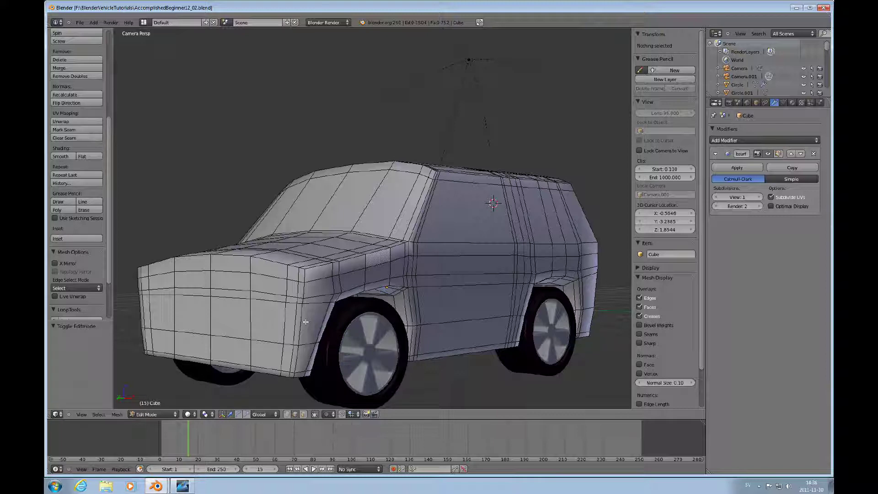
Step: Orbit to a low view of the SUV's front and bring up the Vertex/Edge/Face select mode menu
key("ctrl+KP_3")
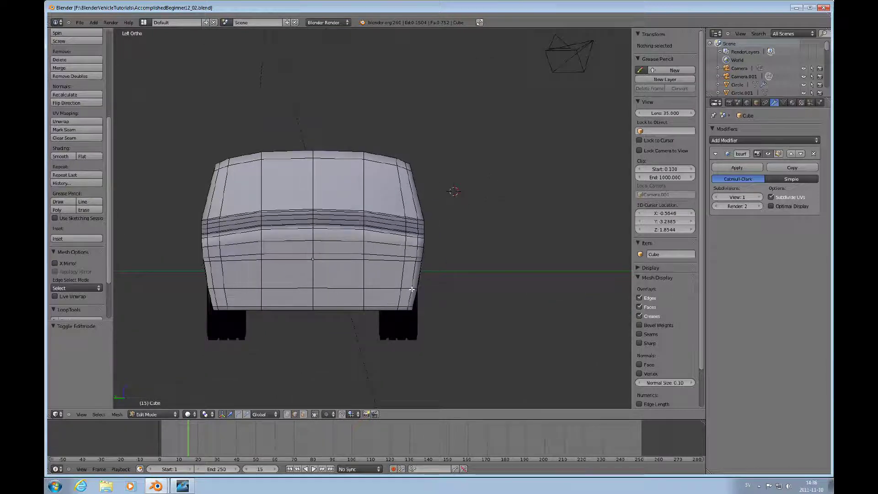
mouse_move(412, 290)
middle_mouse_down()
mouse_move(396, 313)
mouse_move(402, 300)
middle_mouse_up()
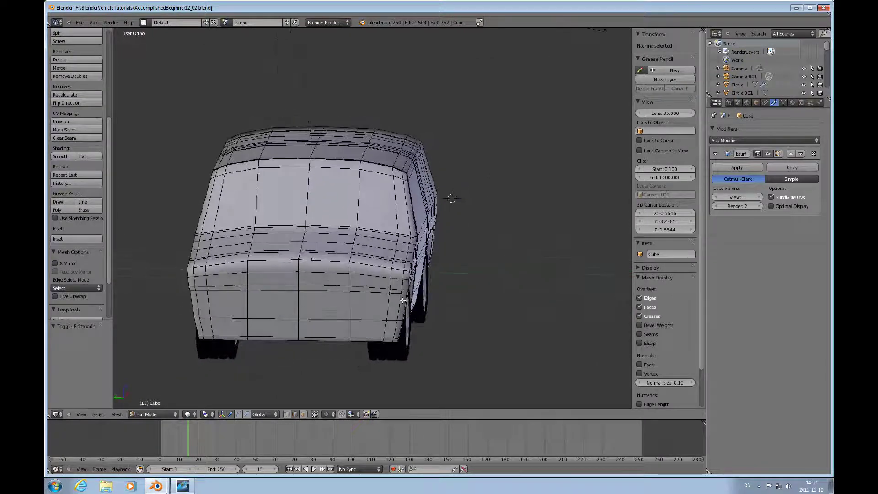
scroll(398, 299, "up", 2)
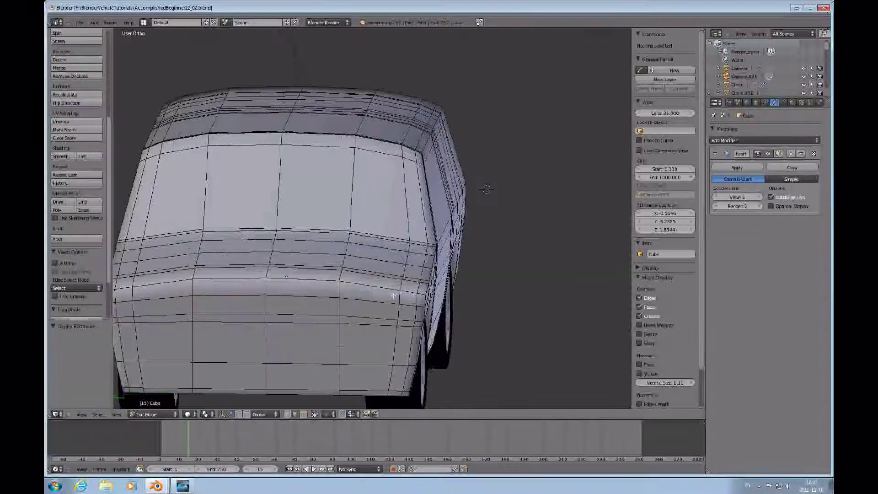
scroll(395, 299, "down", 1)
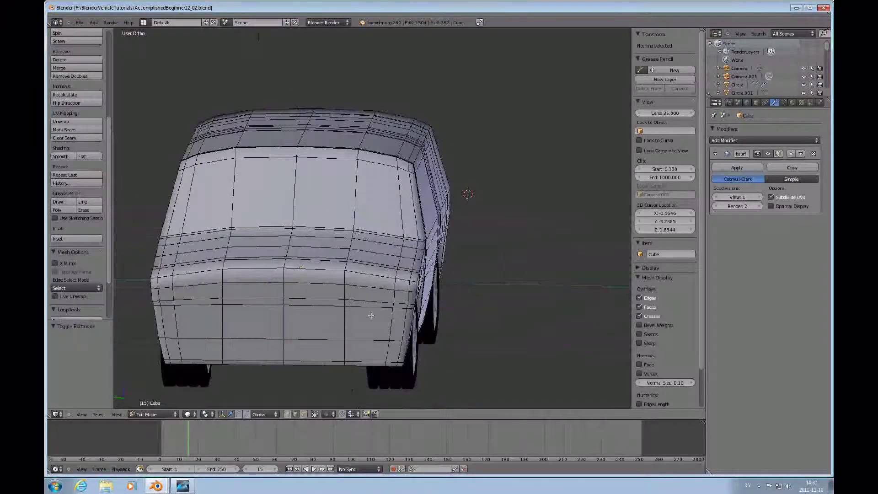
middle_click_drag(368, 331, 368, 325)
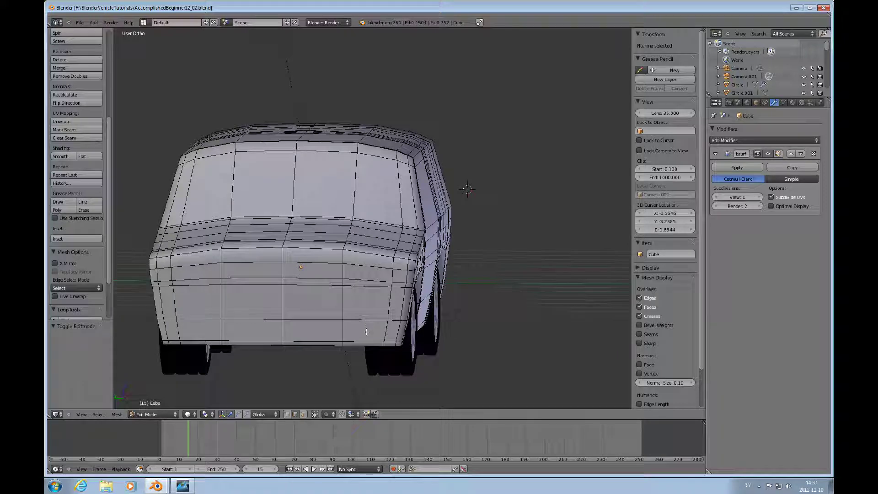
key("ctrl+Tab")
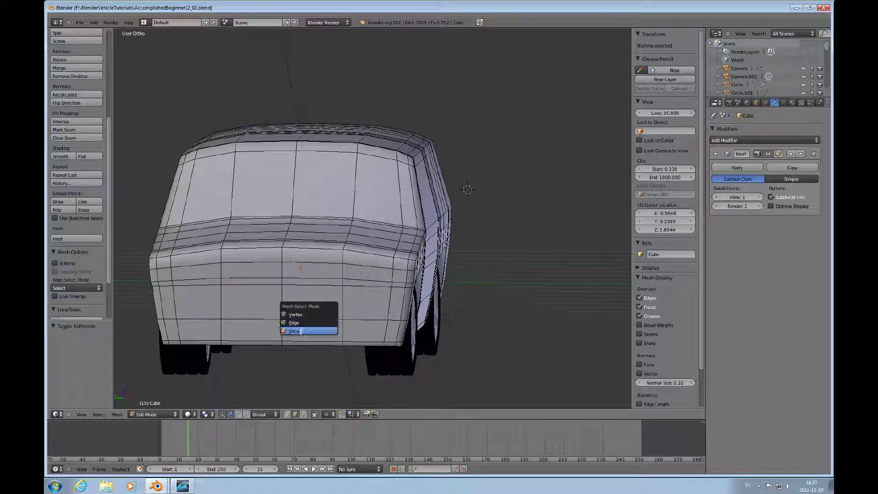
Step: Switch to Face select mode and select the upper and left faces of the front grille area
left_click(302, 332)
middle_click_drag(329, 302, 259, 317)
right_click(257, 302)
right_click(296, 290, "shift")
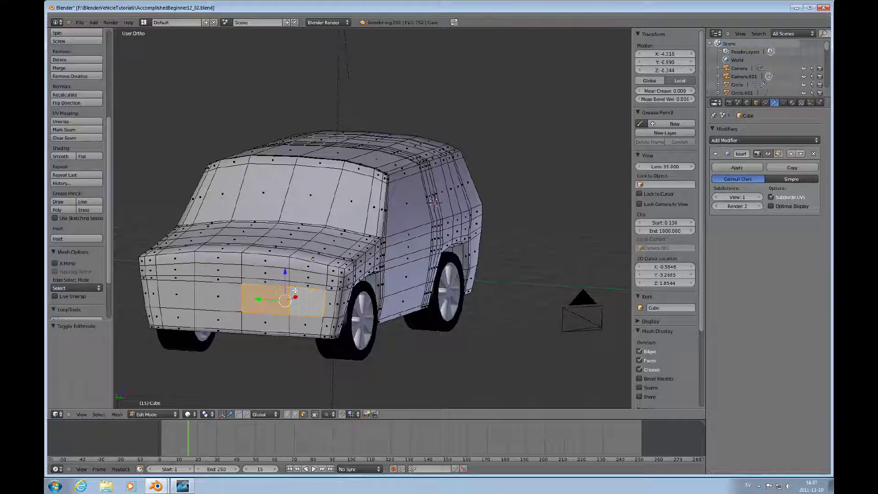
right_click(263, 274, "shift")
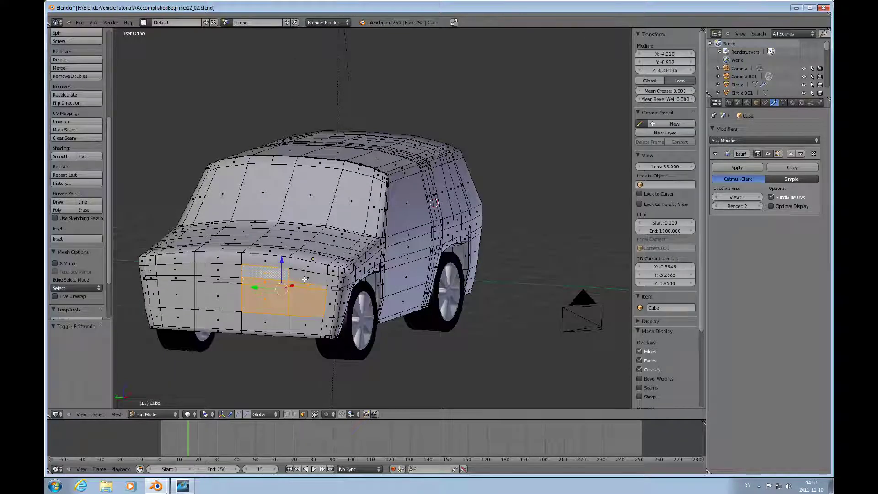
right_click(307, 277, "shift")
right_click(220, 297, "shift")
right_click(176, 295, "shift")
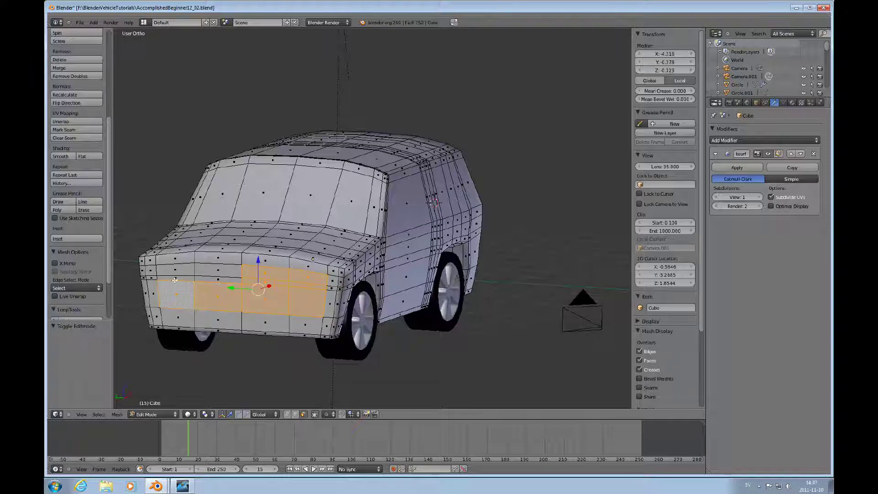
right_click(218, 271, "shift")
right_click(181, 270, "shift")
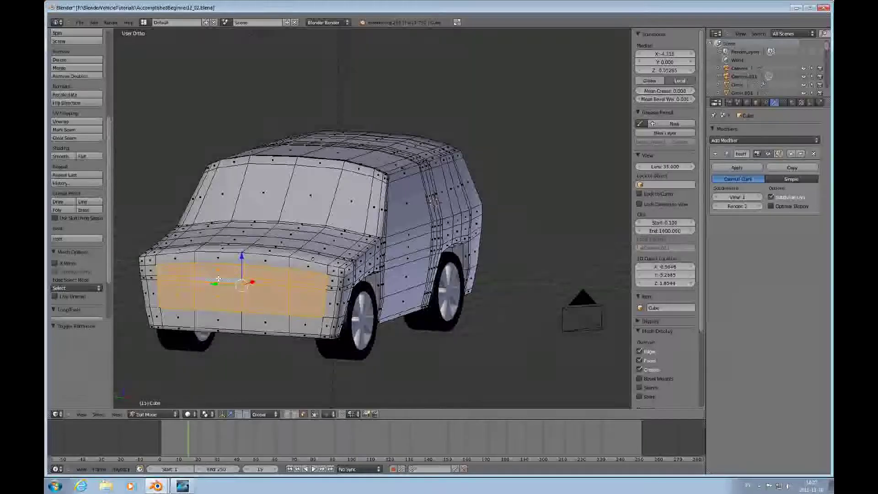
Step: Add the bottom-row front faces, then deselect four of them to trim the grille selection
right_click(182, 316, "shift")
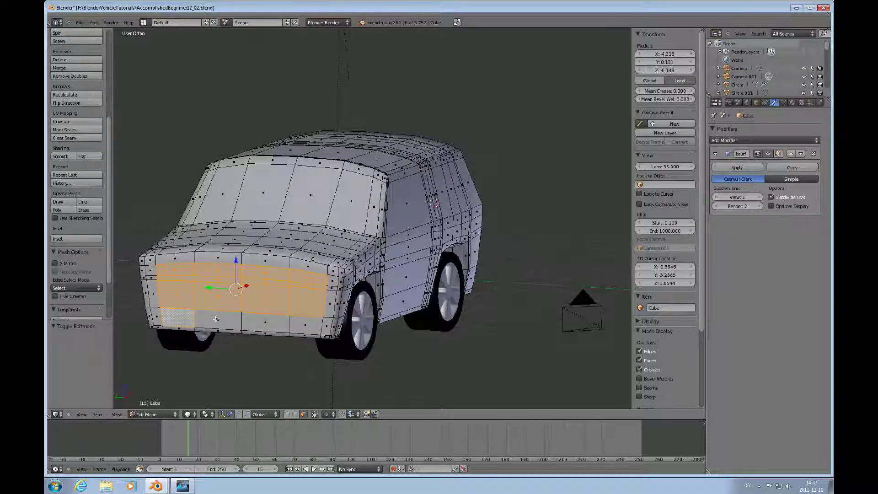
right_click(218, 319, "shift")
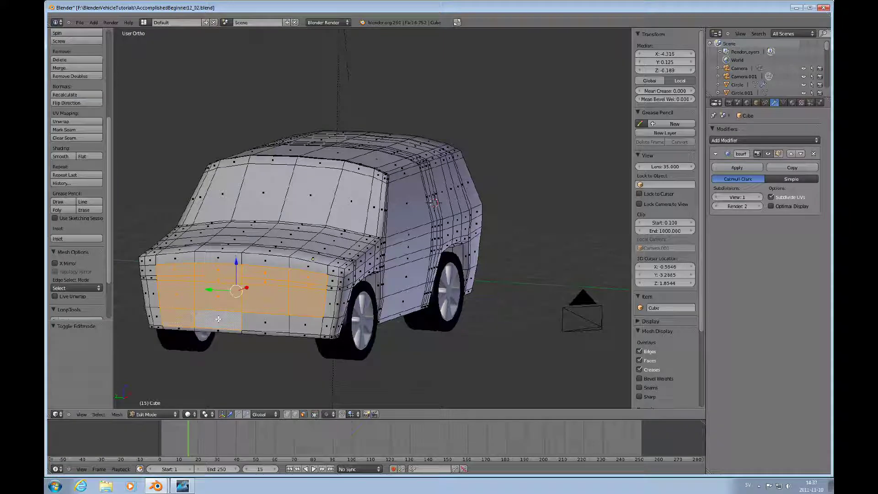
right_click(254, 323, "shift")
right_click(305, 324, "shift")
middle_click_drag(307, 323, 288, 321)
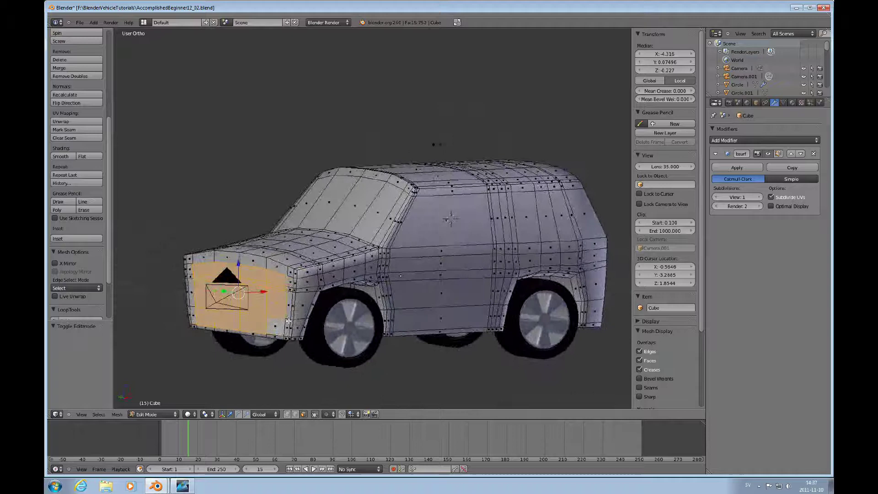
right_click(269, 329, "shift")
right_click(274, 326, "shift")
right_click(256, 326, "shift")
right_click(234, 324, "shift")
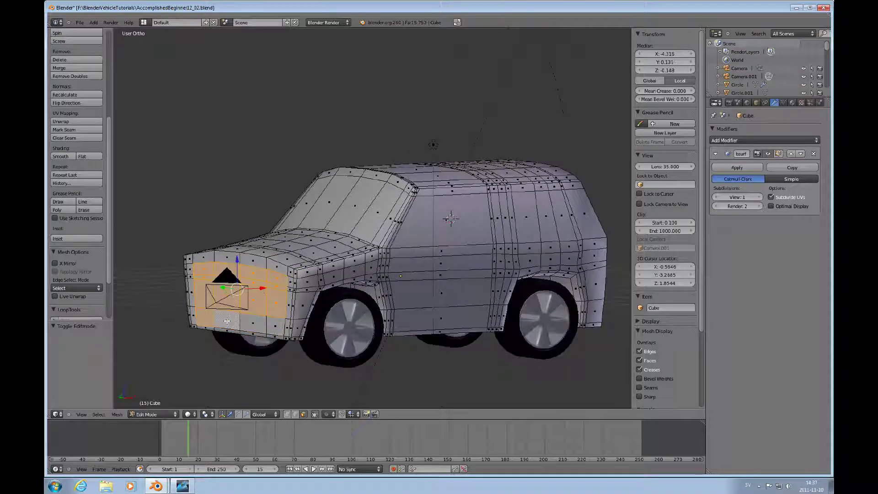
right_click(213, 320, "shift")
scroll(260, 303, "up", 3)
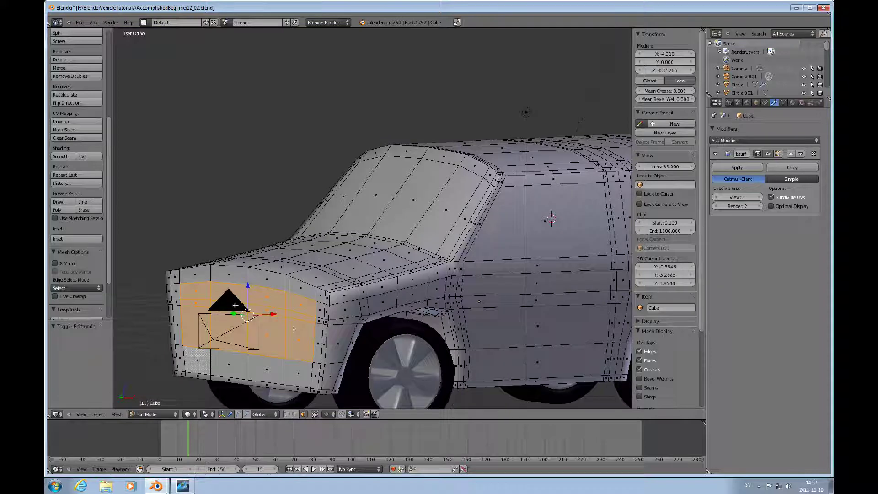
Step: Extrude the selected grille faces and push them inward along X to form the recess
key("e")
right_click(284, 319)
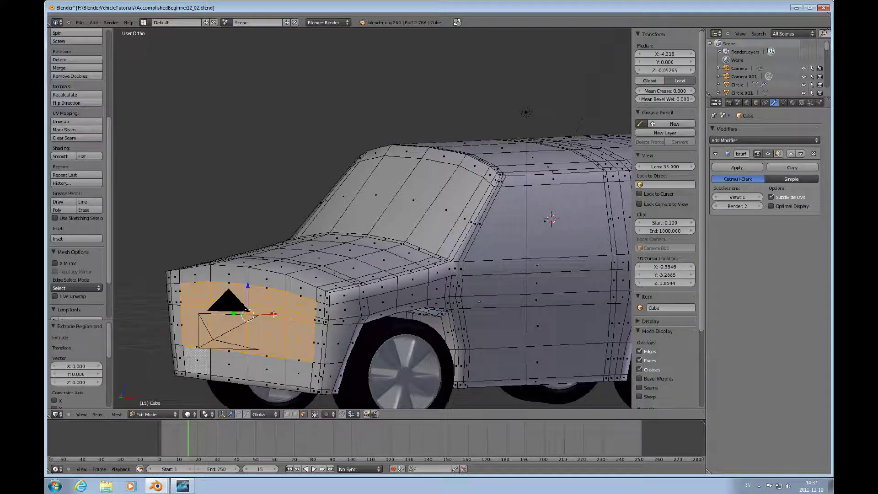
left_click_drag(273, 315, 286, 312)
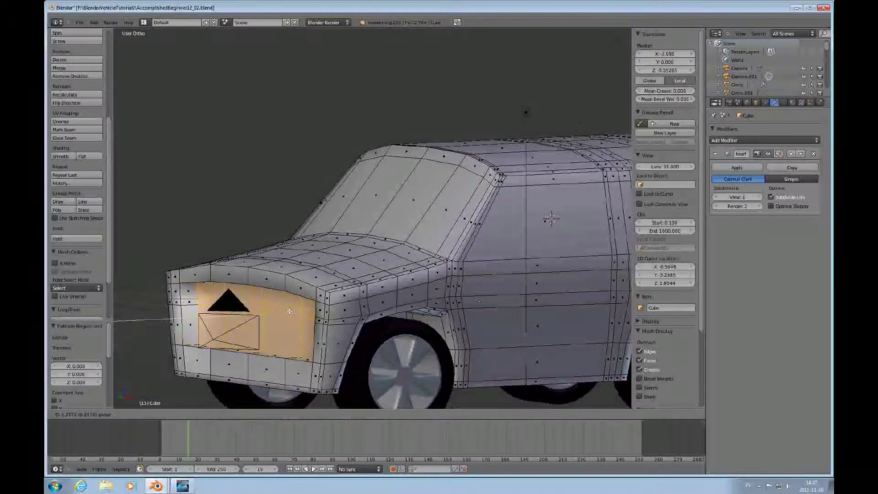
left_click(290, 311)
Step: Preview the smoothed body from a near head-on angle, then return to Edit Mode
key("Tab")
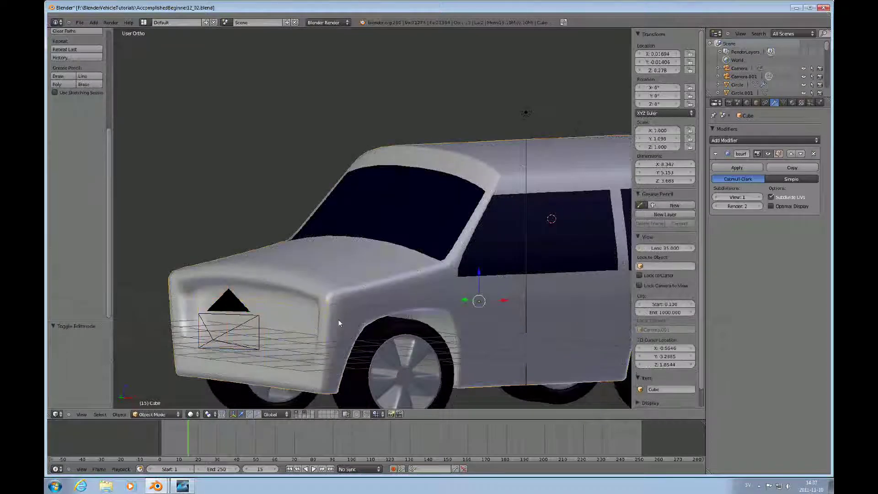
middle_click_drag(339, 320, 395, 316)
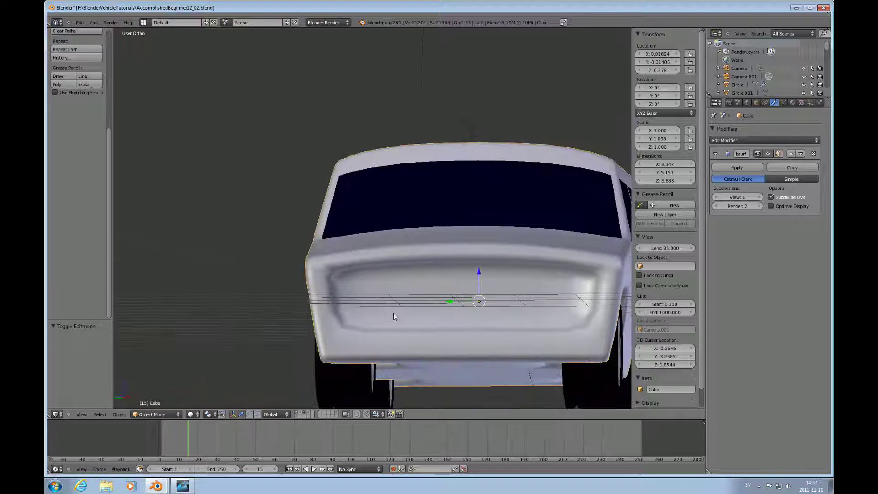
key("ctrl+KP_6")
key("ctrl+KP_6")
key("ctrl+KP_6")
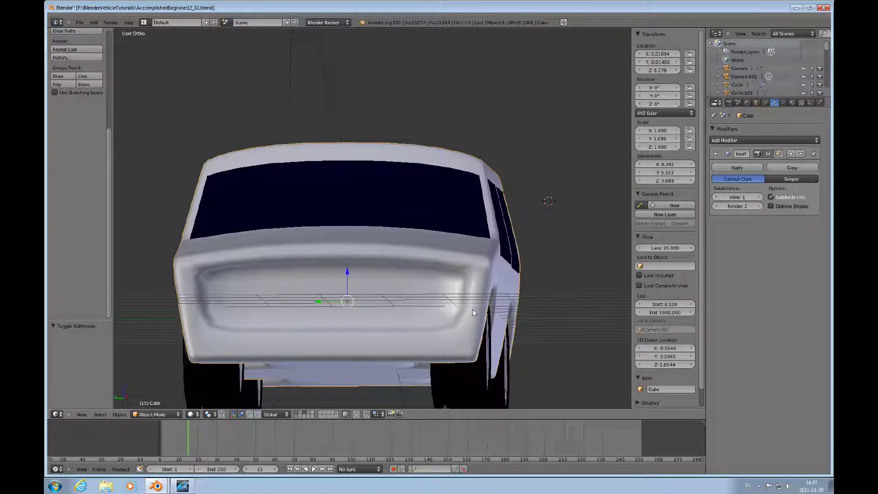
scroll(473, 310, "down", 1)
middle_click_drag(464, 300, 458, 306)
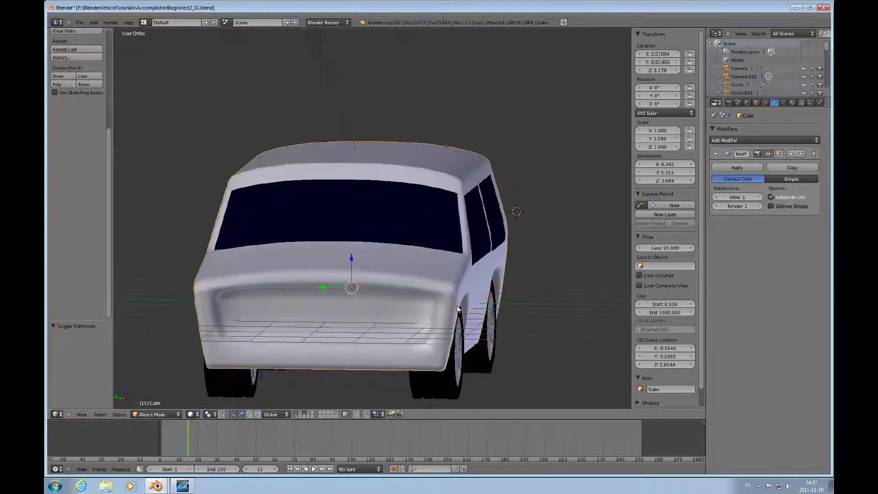
key("Tab")
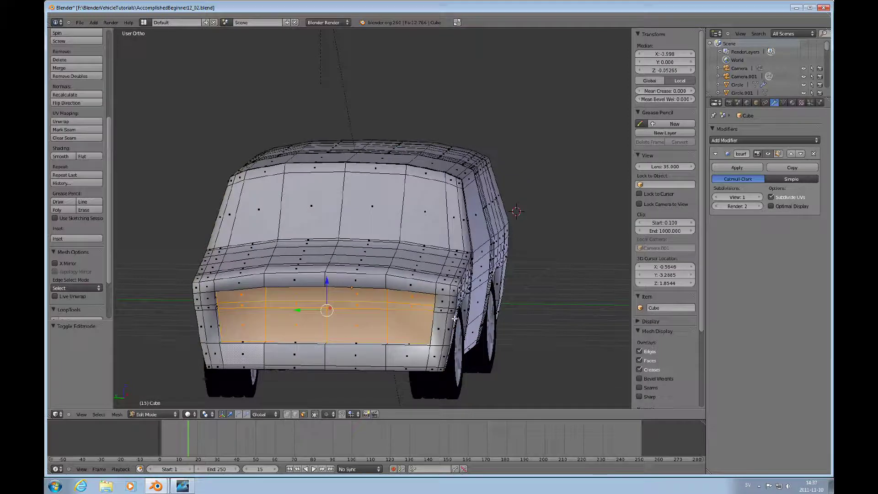
Step: Nudge the selected recess faces slightly along the X axis
middle_click_drag(441, 342, 321, 287, "shift")
scroll(437, 293, "up", 1)
scroll(436, 293, "up", 4)
key("g")
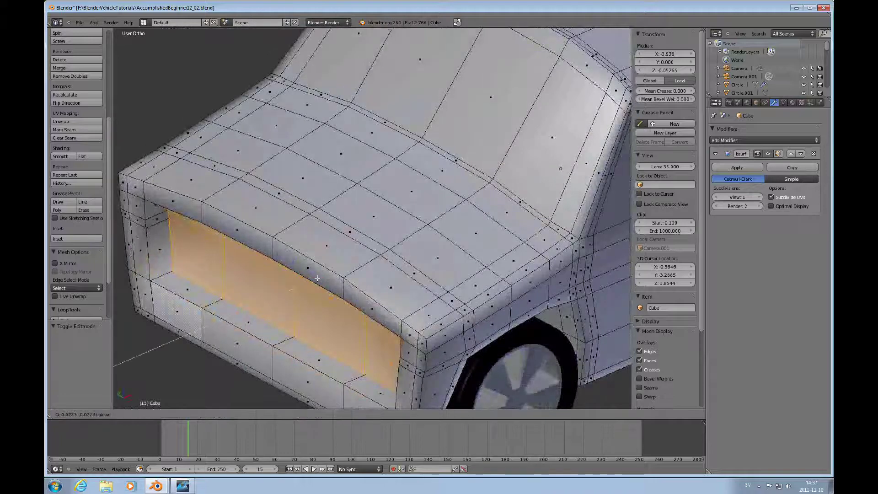
key("x")
left_click(325, 284)
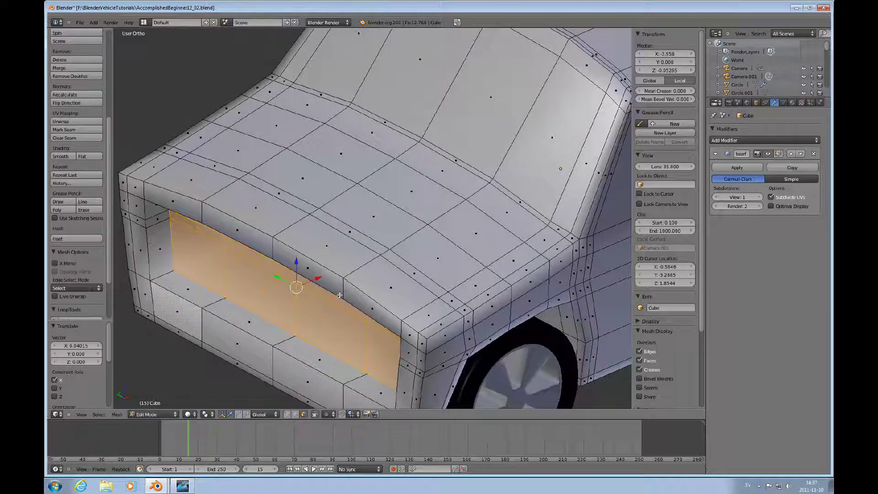
Step: Clear the selection and add an edge loop cut around the grille recess
middle_click_drag(339, 295, 381, 366)
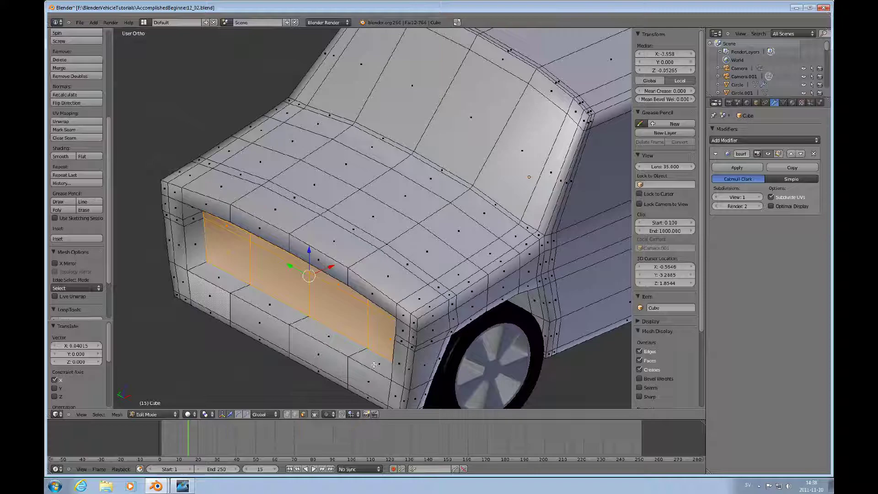
key("a")
key("ctrl+r")
left_click(358, 353)
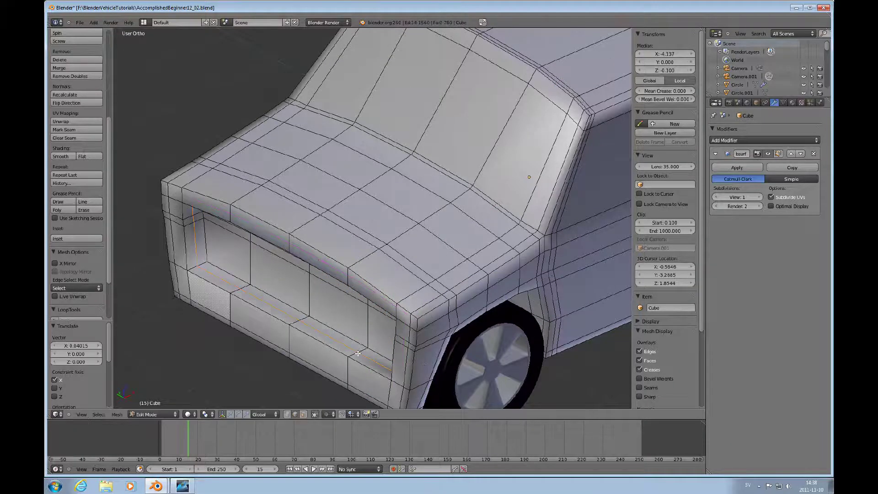
left_click(353, 357)
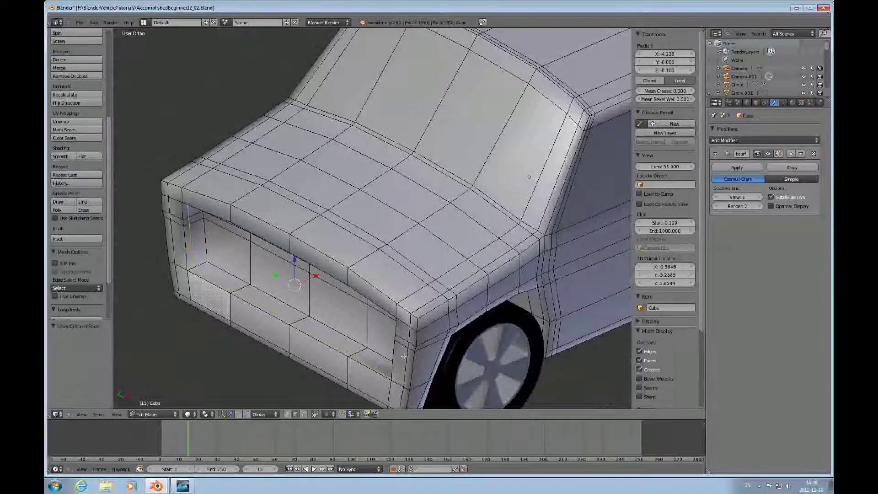
Step: Check the smoothed front, then return to Edit Mode at the right front corner for another loop cut
key("Tab")
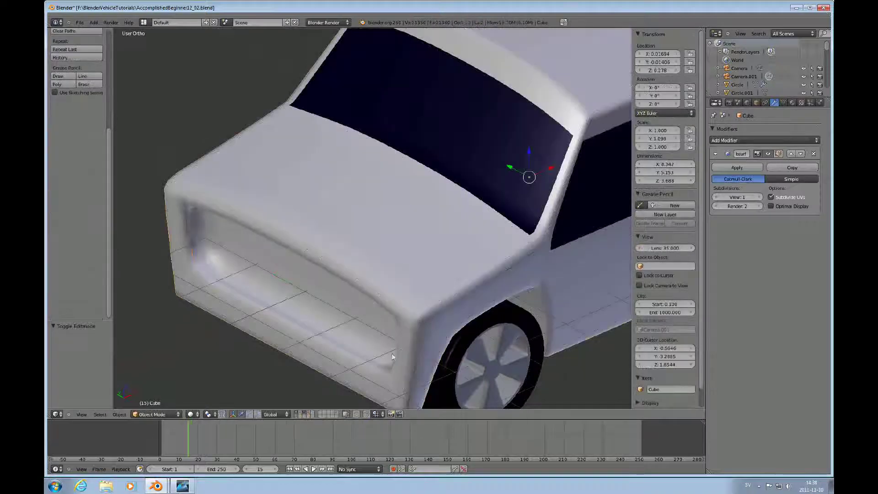
middle_click_drag(362, 358, 463, 333)
key("Tab")
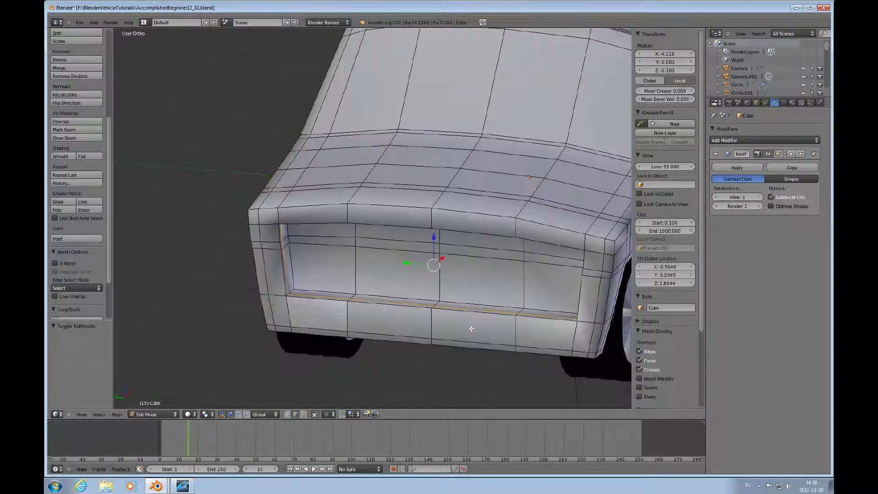
middle_click_drag(529, 328, 517, 326)
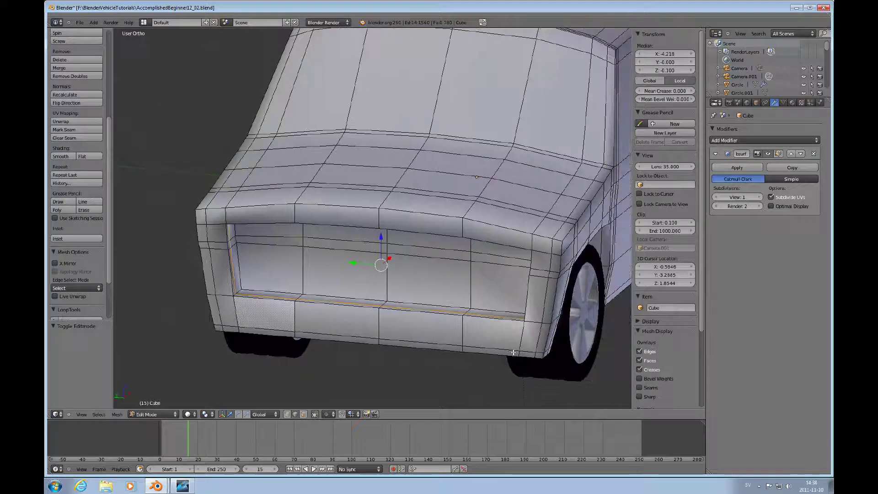
key("ctrl+r")
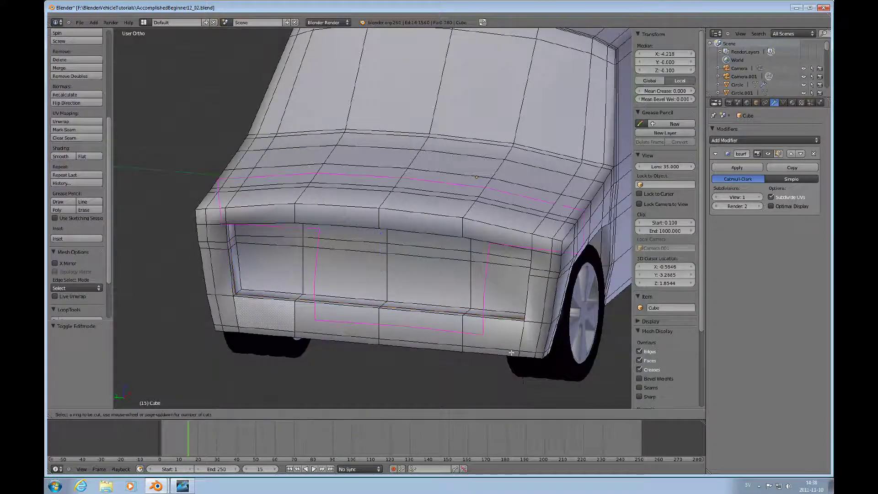
Step: Place a vertical loop cut near the front corner and preview the smoothed shape
left_click(512, 353)
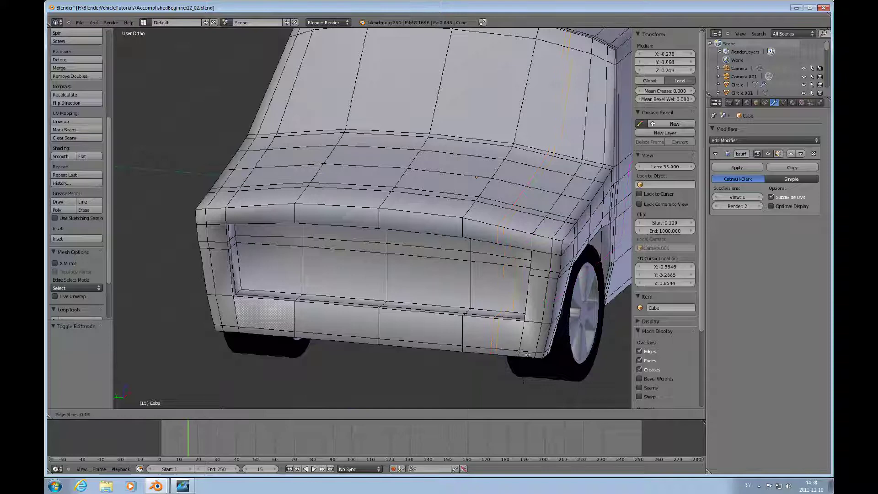
left_click(536, 358)
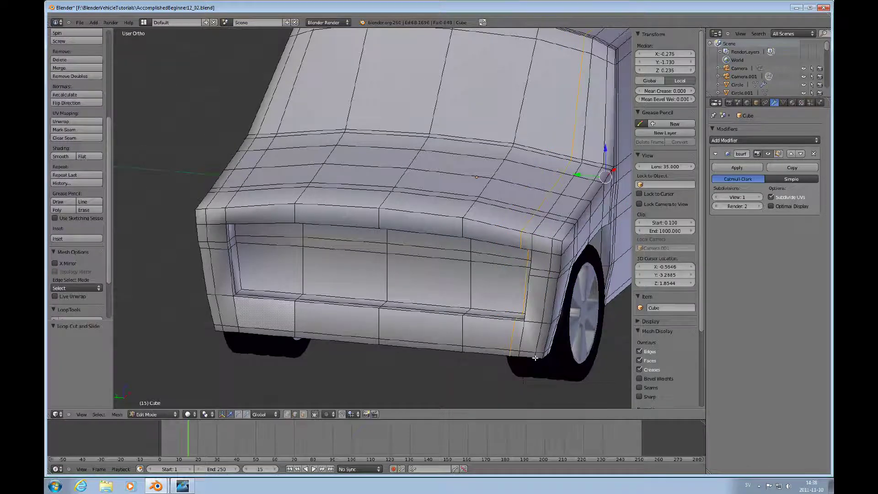
key("Tab")
key("Tab")
middle_click_drag(522, 269, 487, 218)
Step: Cut a horizontal edge loop along the top of the grille recess and preview it
key("ctrl+r")
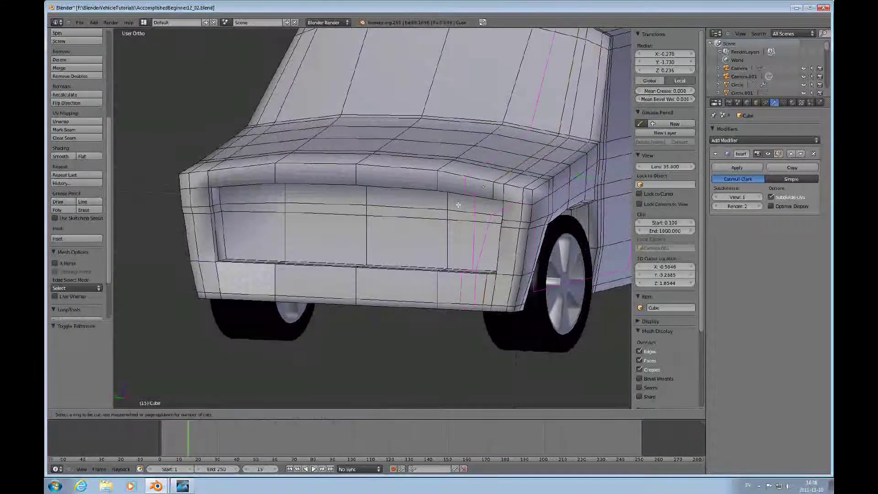
left_click(449, 205)
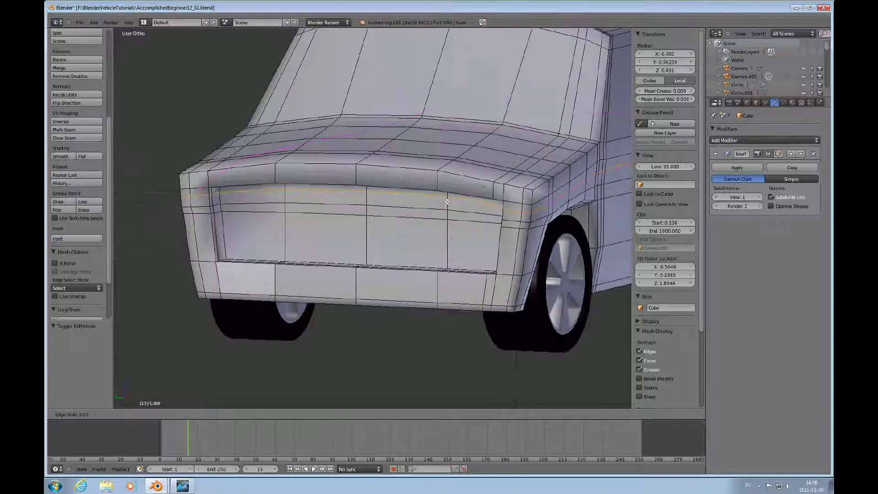
left_click(447, 200)
key("Tab")
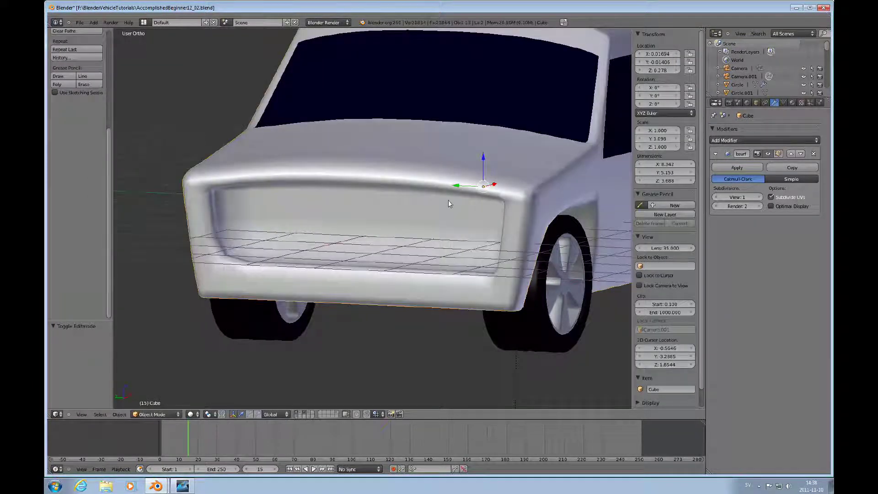
key("Tab")
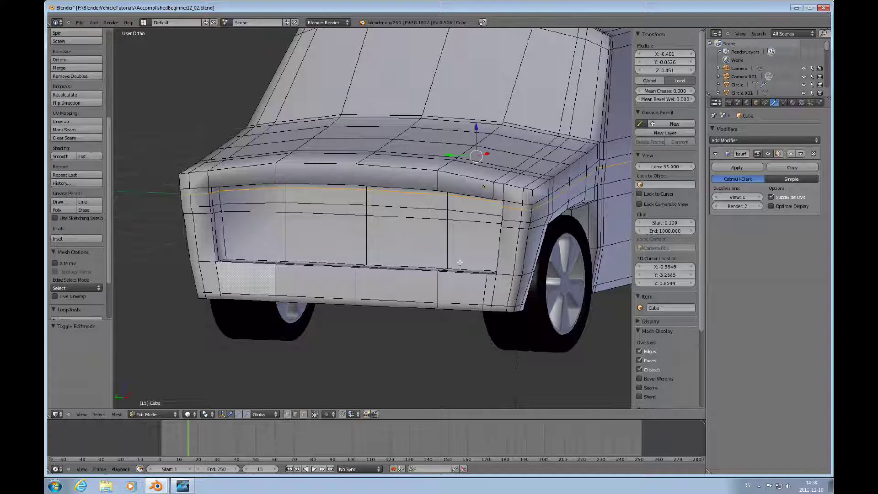
Step: Cut a horizontal edge loop along the recess bottom and check the smoothed car body
key("ctrl+r")
left_click(448, 265)
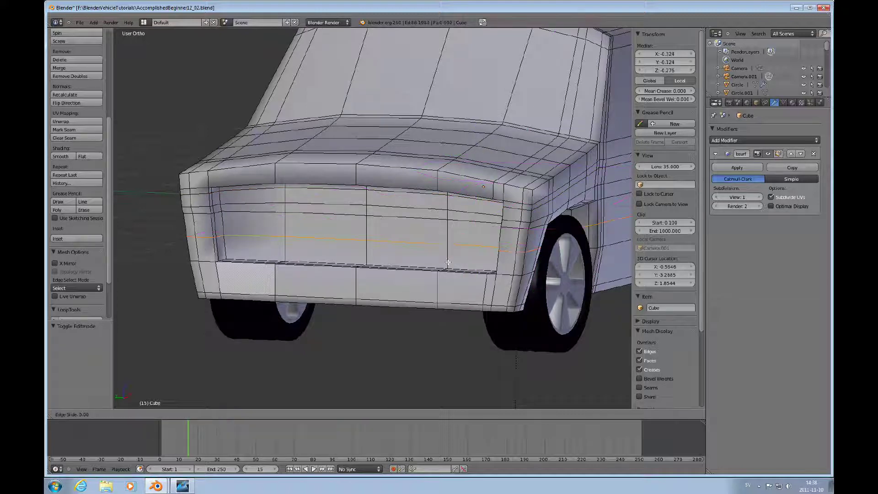
left_click(443, 281)
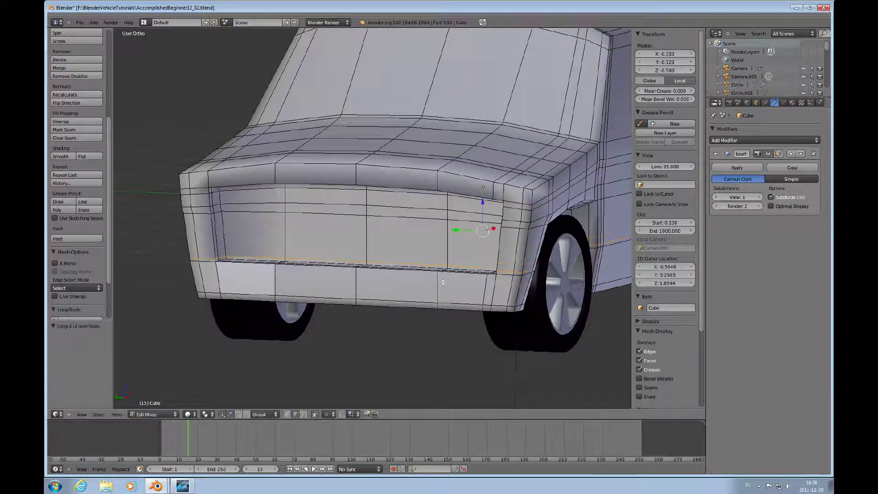
key("Tab")
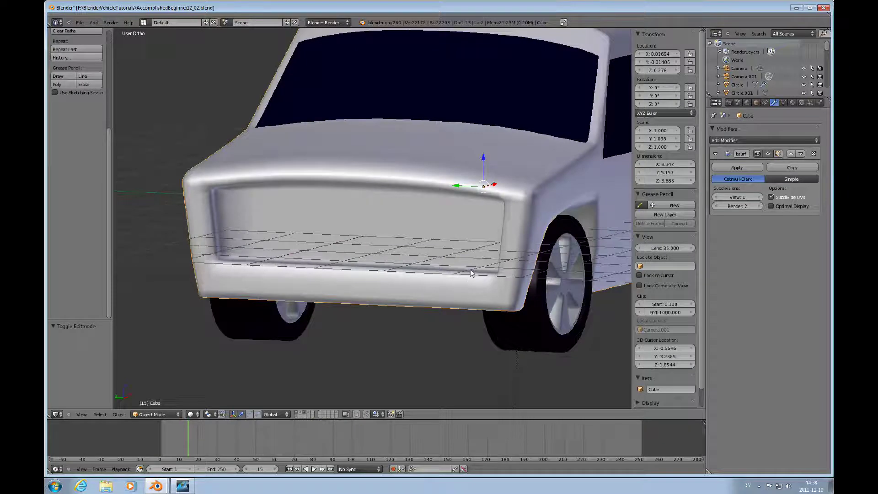
key("Tab")
key("Tab")
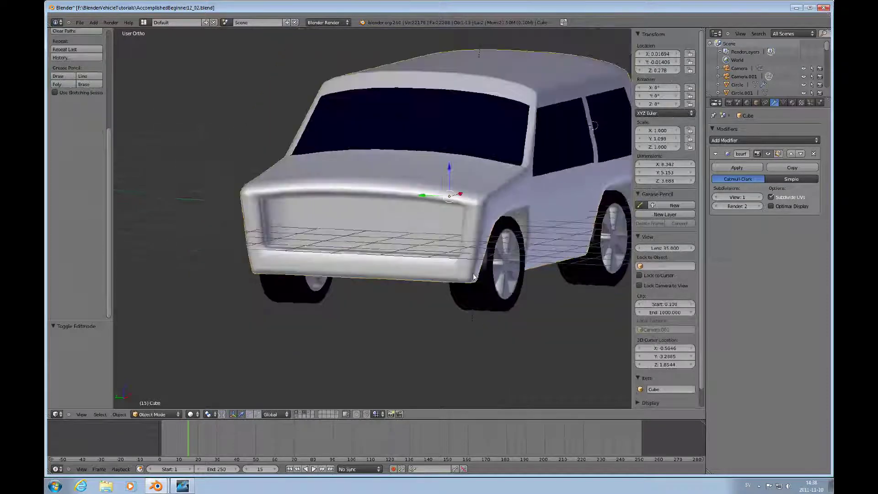
scroll(474, 274, "down", 2)
middle_click_drag(474, 274, 474, 254)
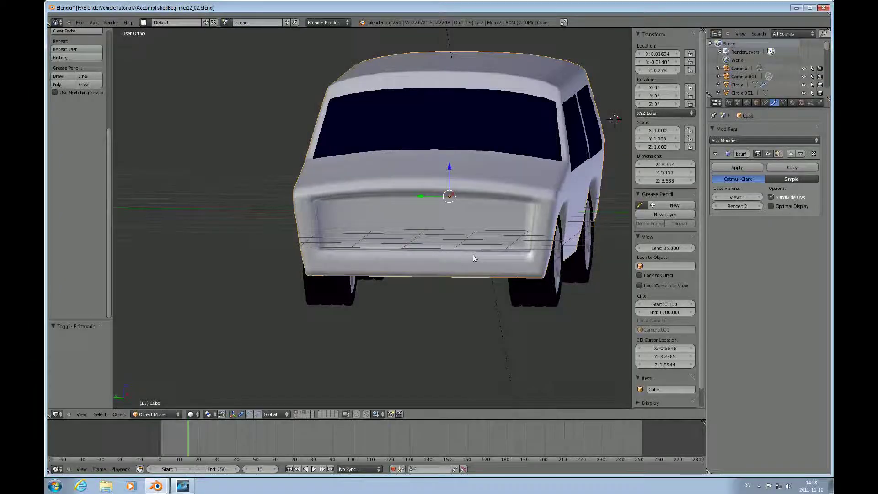
Step: Inspect the recess edge loops in side orthographic view, zooming in Edit Mode, then return to Object Mode
key("ctrl+KP_3")
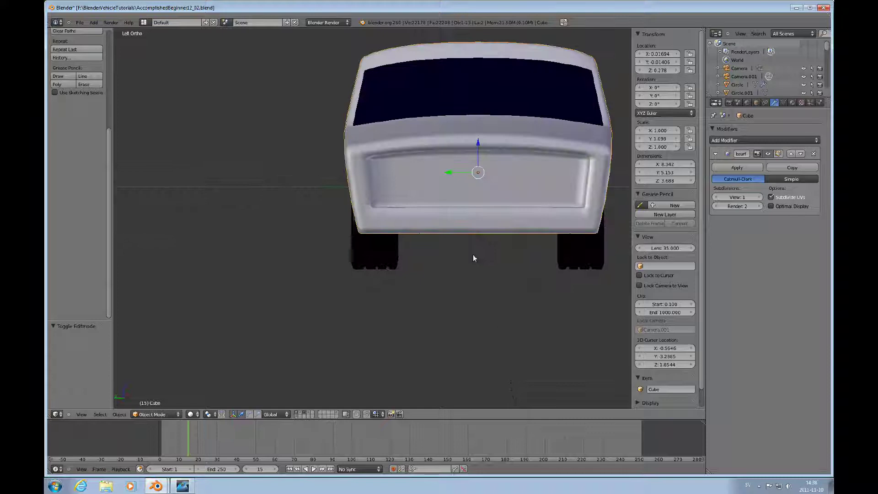
key("Tab")
scroll(492, 250, "up", 3, "shift")
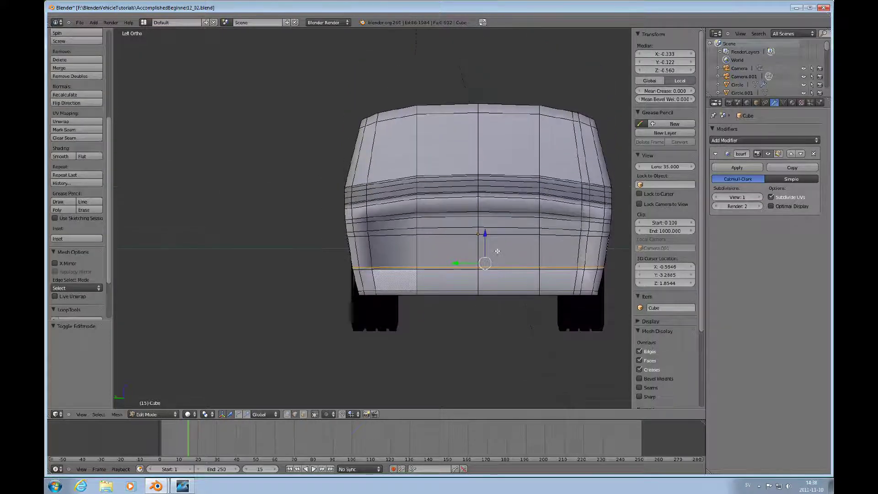
scroll(497, 251, "down", 2, "ctrl")
scroll(497, 251, "up", 2)
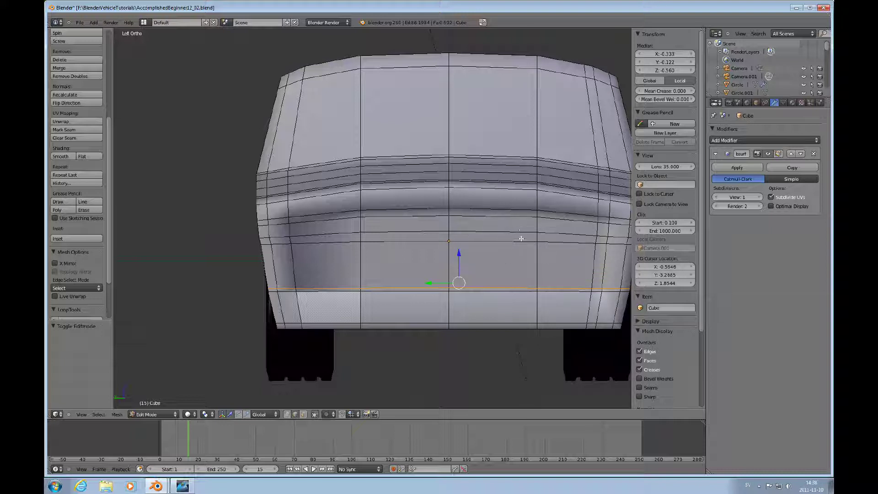
scroll(516, 233, "down", 2)
scroll(517, 234, "down", 2, "ctrl")
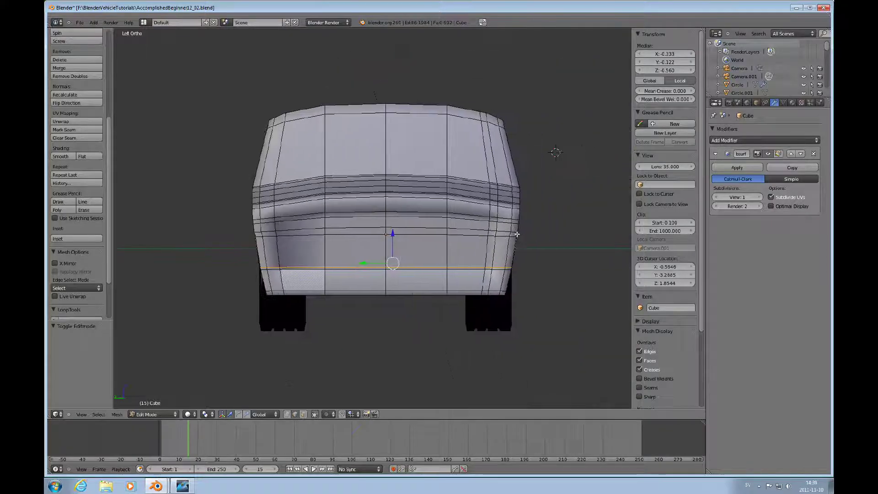
scroll(517, 233, "up", 2)
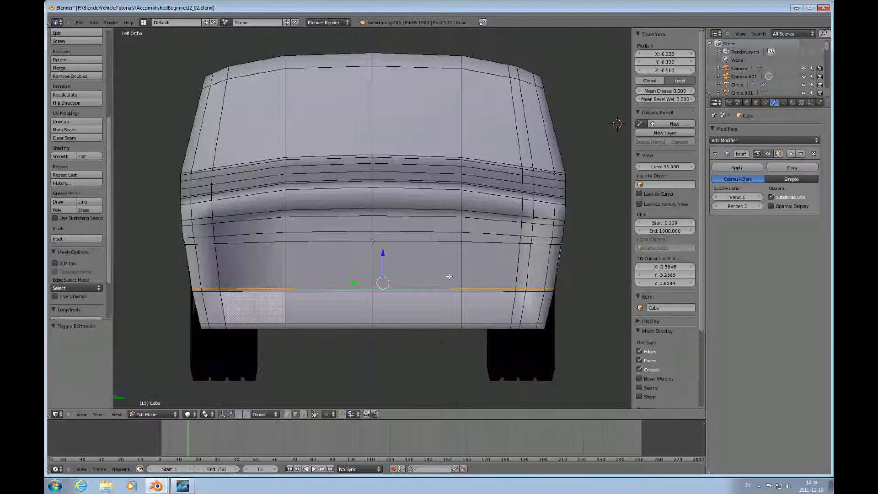
key("Tab")
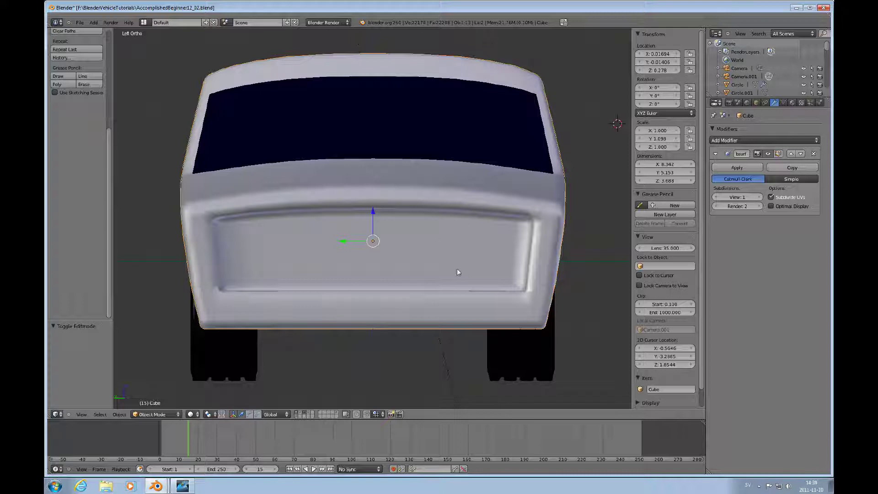
Step: Add a new cube at the 3D cursor placed in the grille recess centre
left_click(398, 254)
key("shift+a")
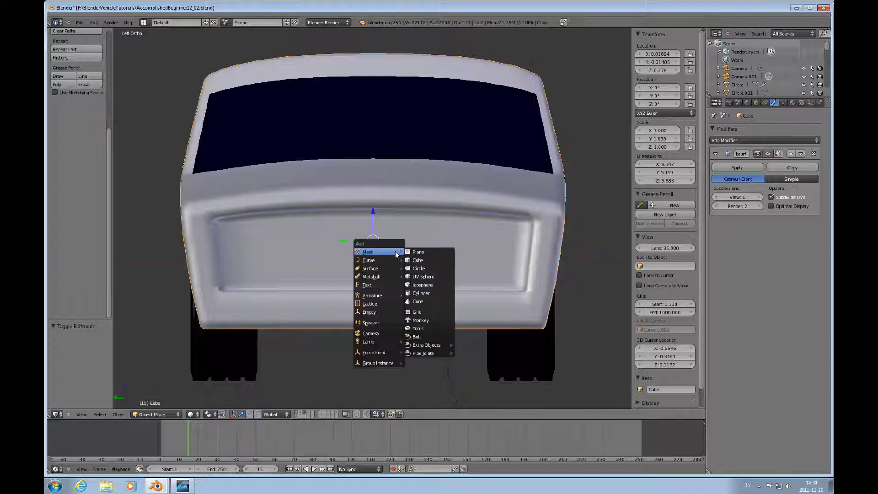
left_click(418, 260)
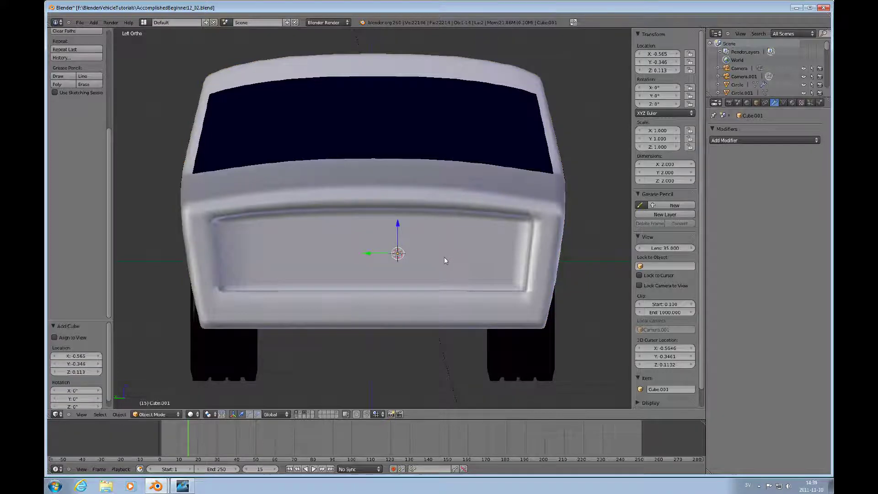
scroll(504, 268, "up", 4)
middle_click_drag(504, 267, 439, 293)
Step: Move the cube -2.98 along X in front of the grille, then return to side ortho view
key("g")
key("x")
left_click(238, 318)
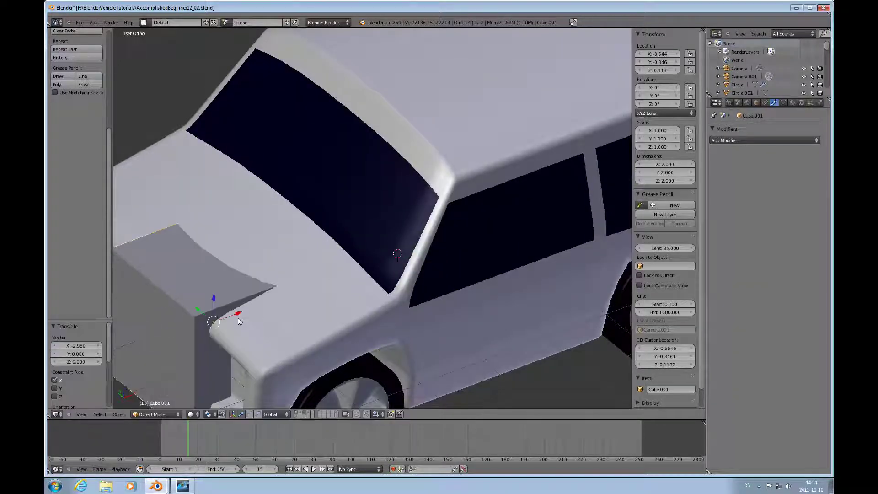
key("KP_1")
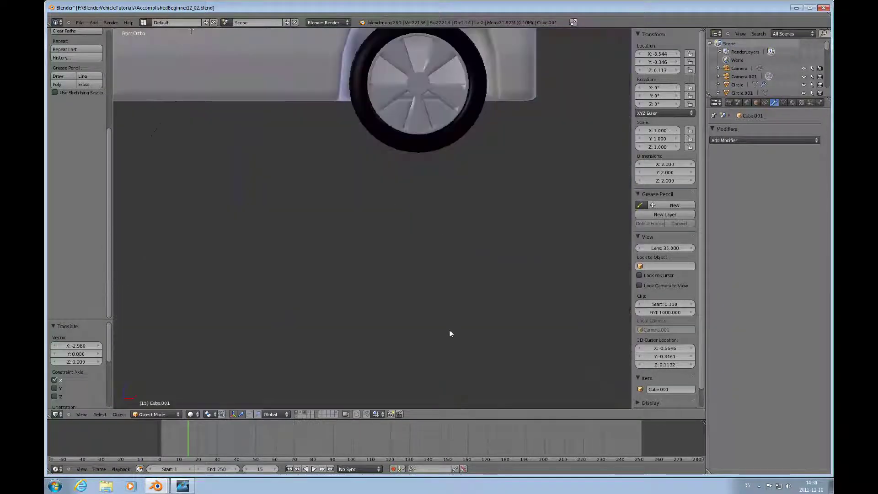
key("ctrl+KP_3")
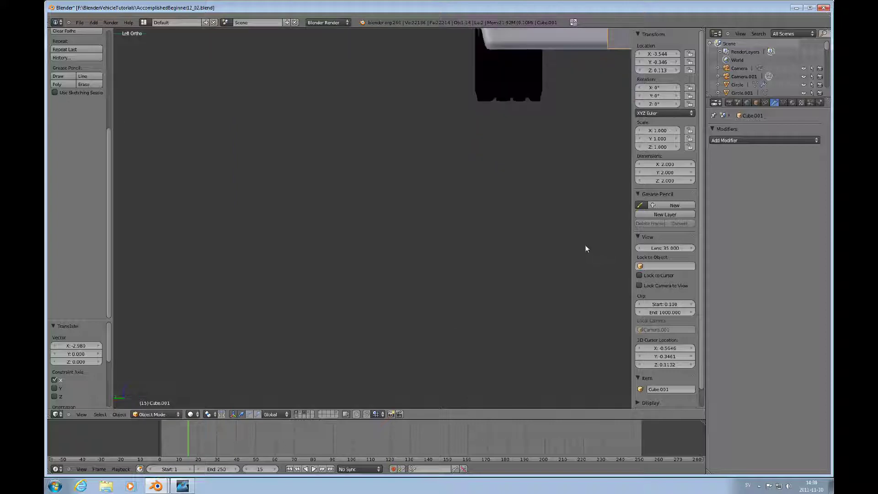
scroll(581, 254, "up", 5, "shift")
scroll(572, 251, "down", 6, "ctrl")
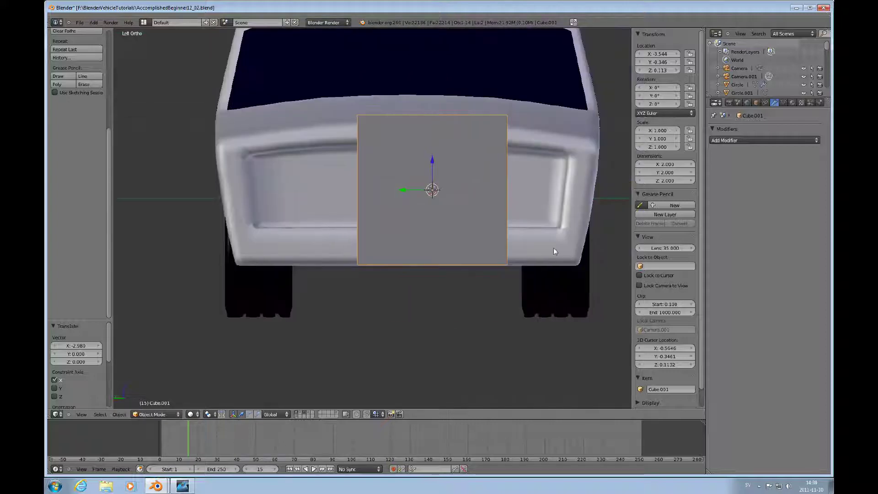
scroll(553, 251, "down", 2, "ctrl")
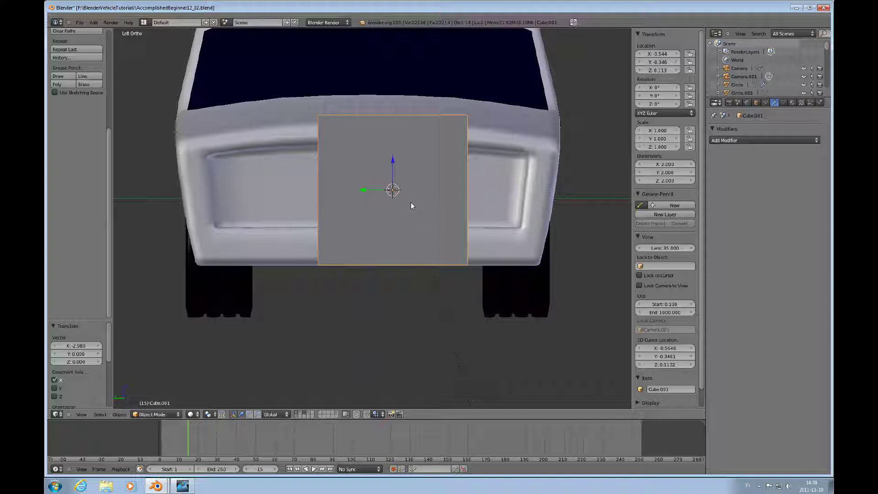
Step: Stretch the cube across the grille width along Y and flatten it along Z to 0.07348
key("s")
key("y")
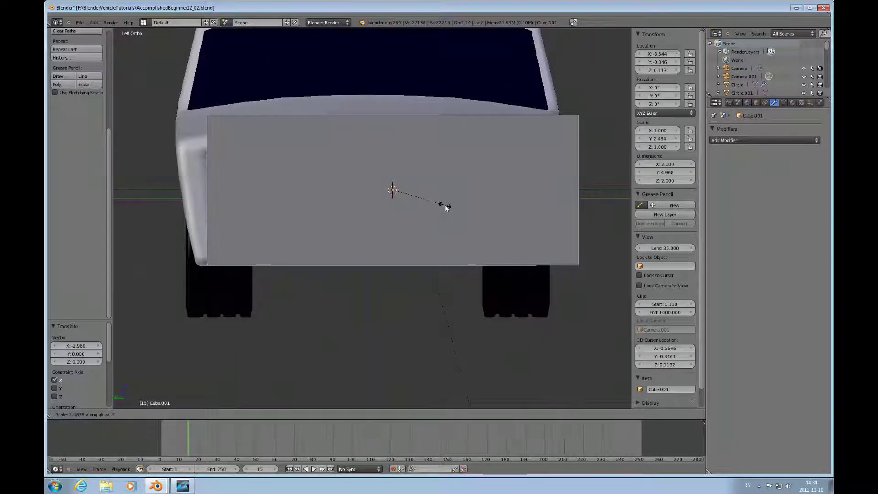
left_click(447, 207)
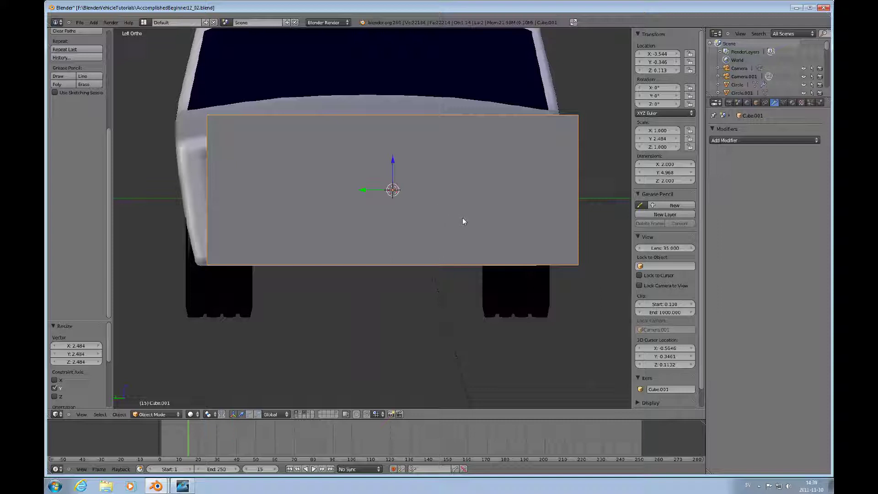
key("s")
key("z")
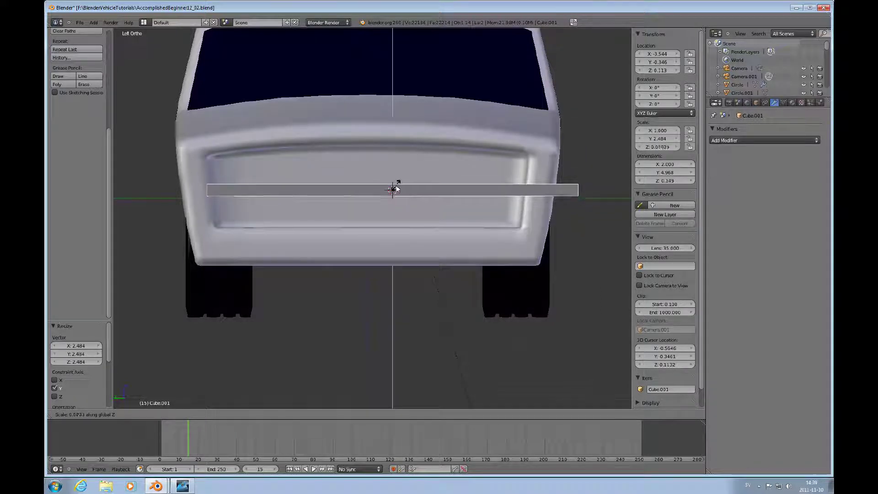
left_click(397, 186)
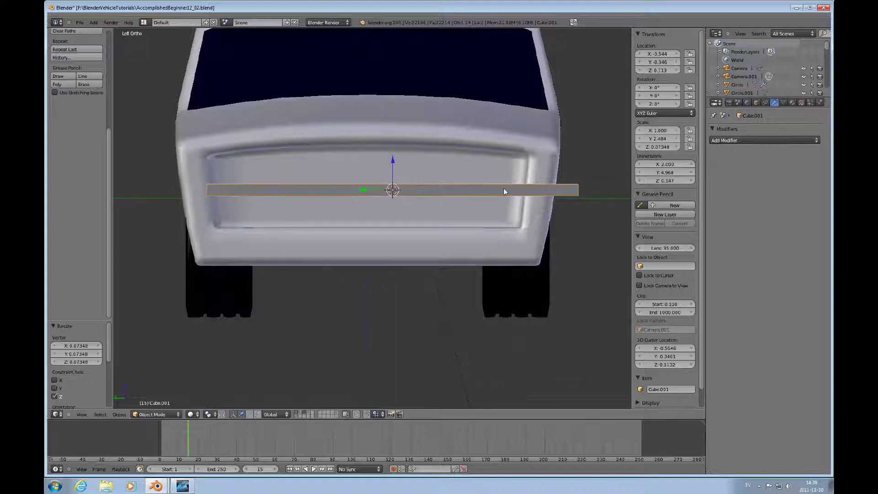
Step: Shorten the bar along Y to 2.131 and slide it sideways to centre it on the grille
key("s")
key("y")
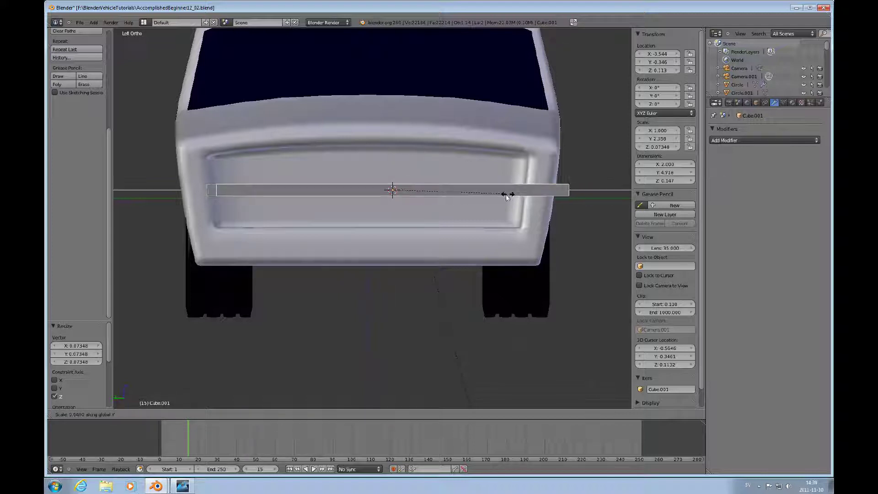
left_click(497, 197)
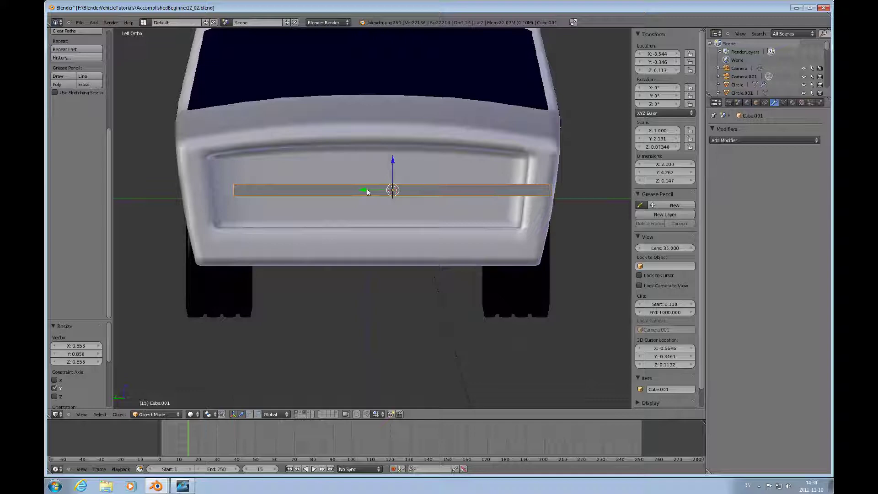
key("g")
key("y")
left_click(345, 196)
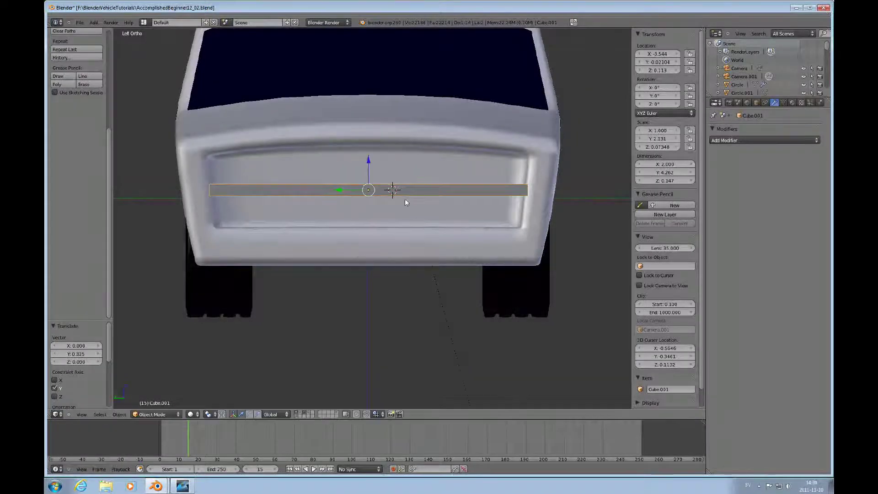
Step: Thin the bar along X to a slat depth of 0.05373
middle_click_drag(457, 203, 455, 220)
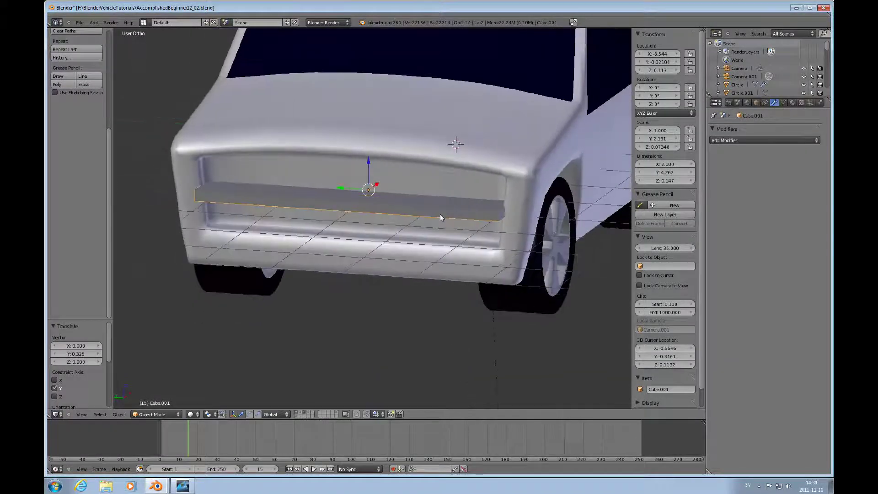
key("s")
key("x")
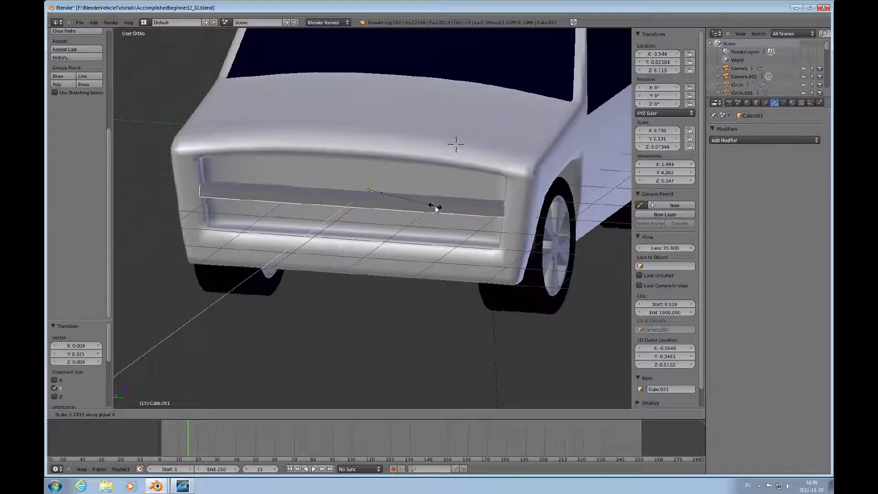
left_click(433, 204)
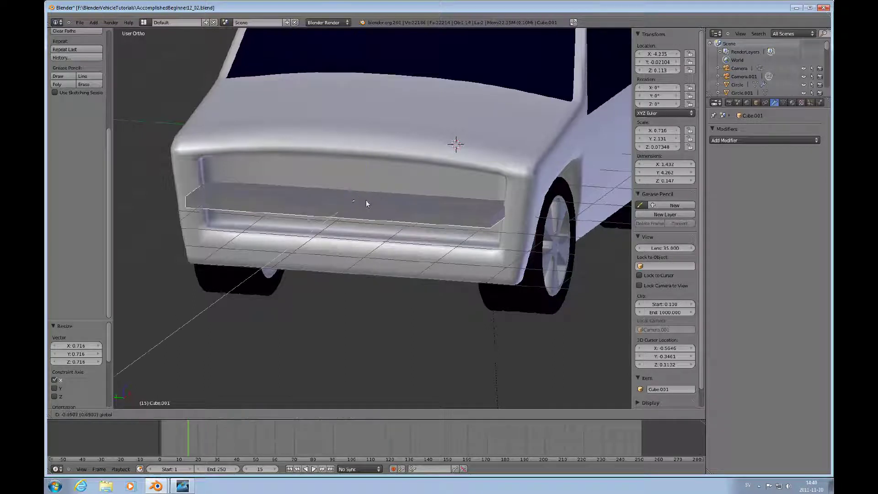
left_click(428, 242)
key("s")
key("x")
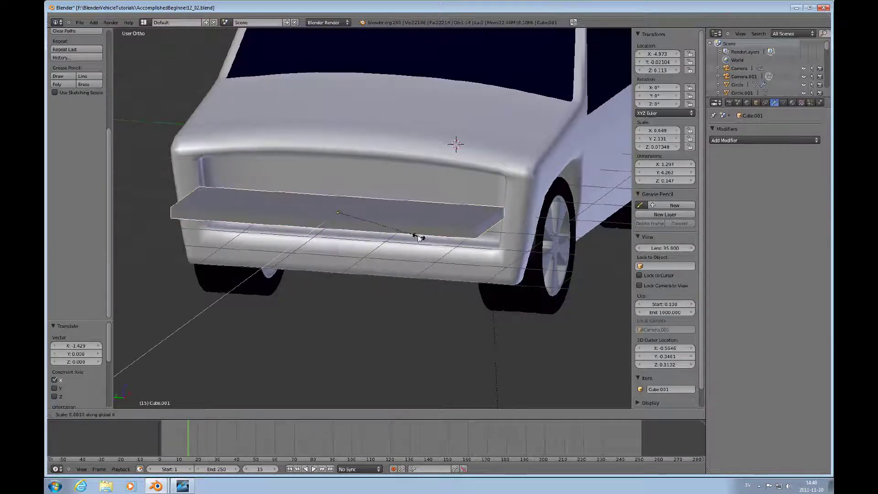
left_click(341, 213)
Step: Lower the slat to the scoop bottom and push it 0.726 along X into the recess, at X -4.248
key("KP_1")
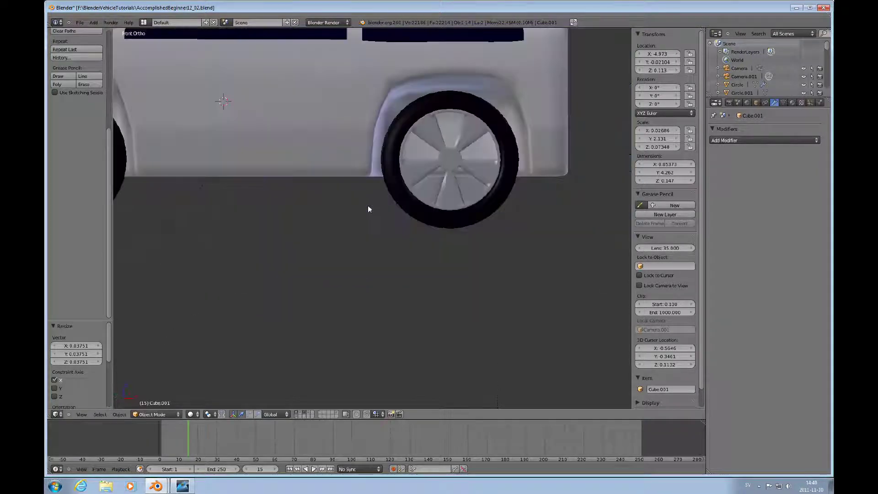
key("ctrl+KP_3")
scroll(458, 160, "down", 1, "shift")
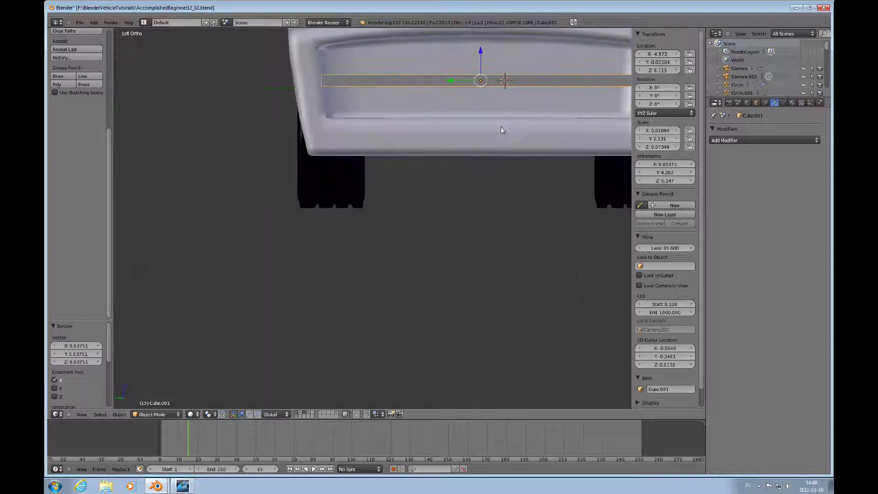
scroll(501, 126, "up", 4, "shift")
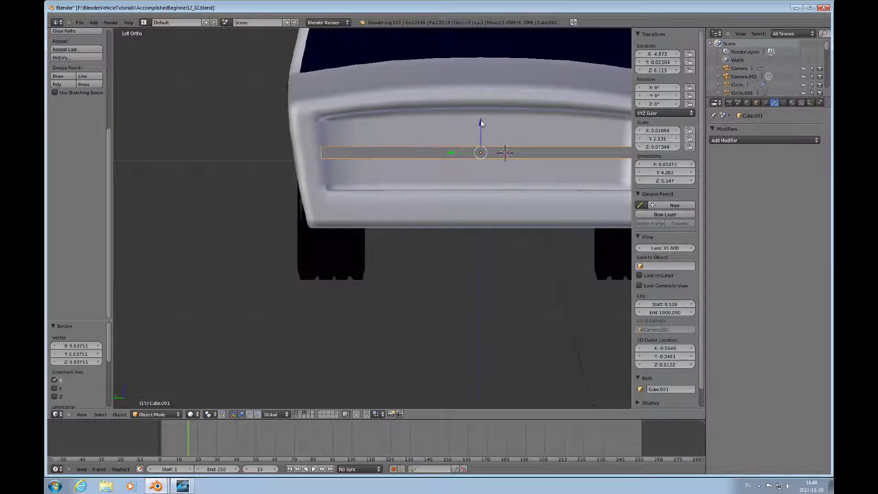
left_click_drag(482, 124, 482, 149)
key("Right")
key("Right")
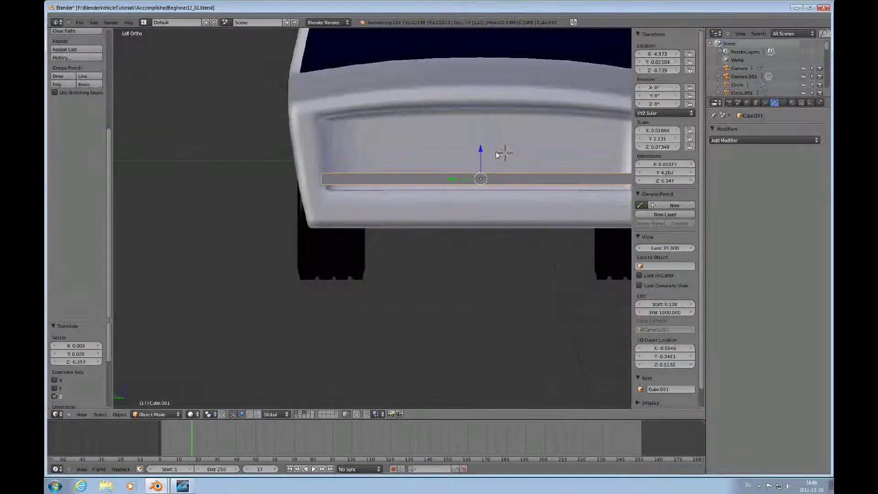
middle_click_drag(498, 155, 507, 172)
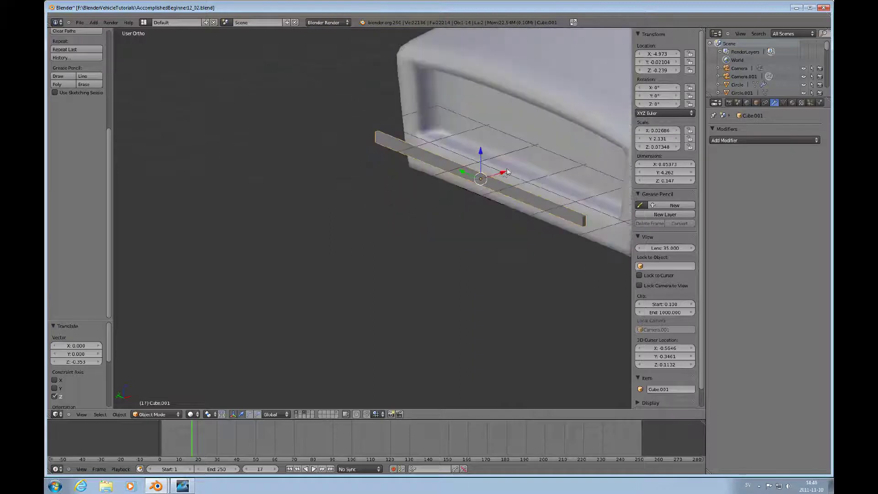
left_click_drag(507, 172, 538, 147)
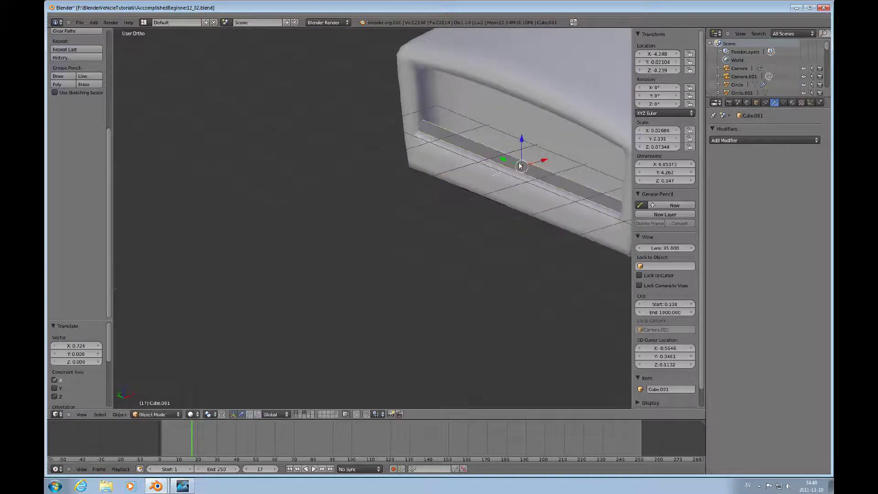
middle_click_drag(521, 166, 559, 151)
key("ctrl+KP_3")
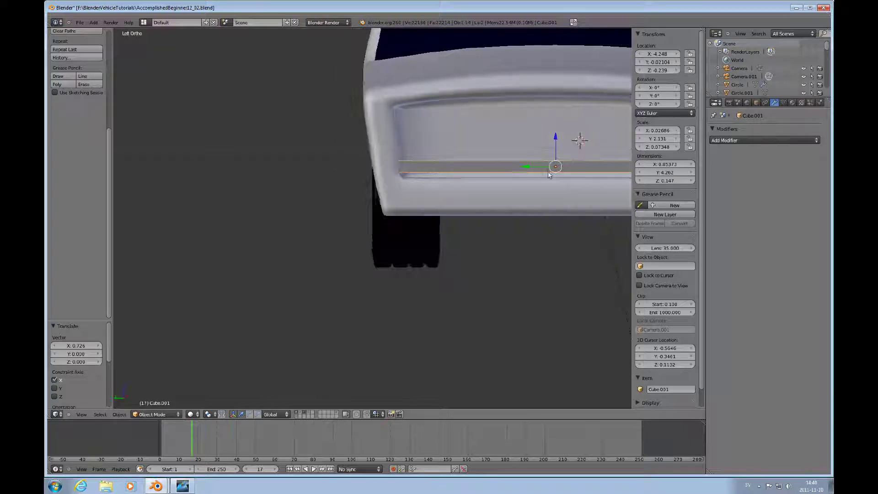
scroll(539, 167, "down", 5, "ctrl")
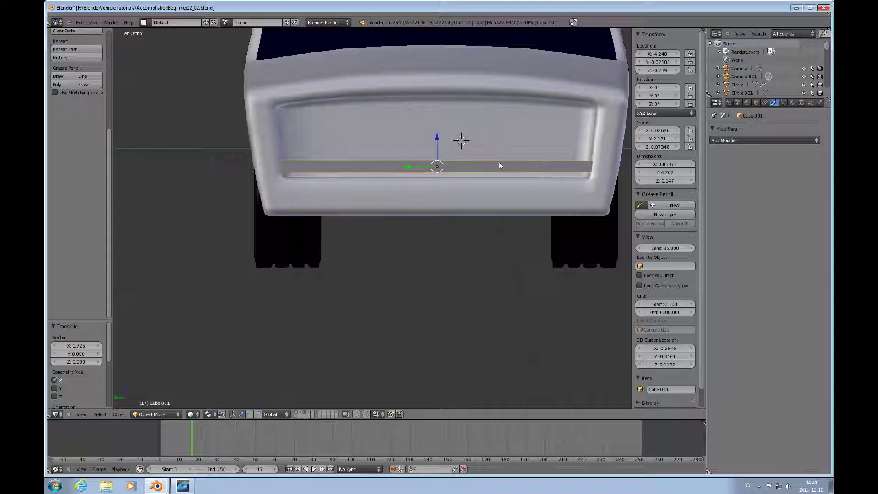
middle_click_drag(494, 173, 463, 185)
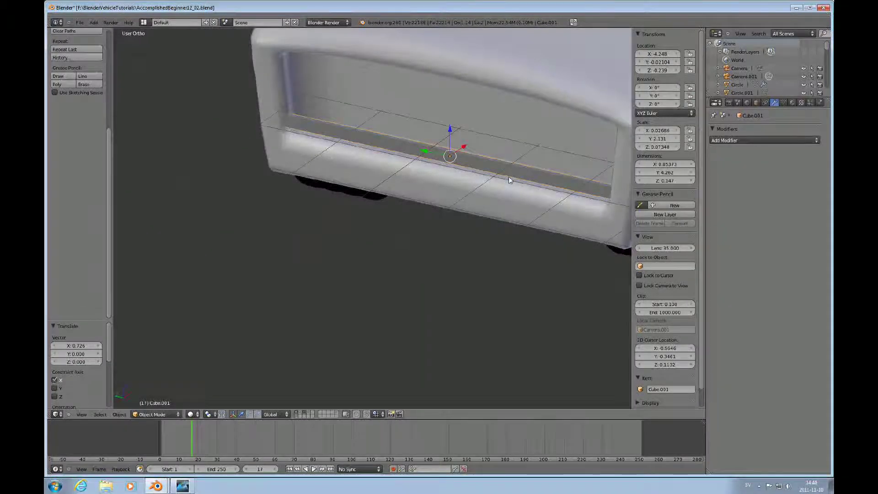
Step: Apply the slat's scale with Ctrl+A so it reads 1.000 on every axis
key("Tab")
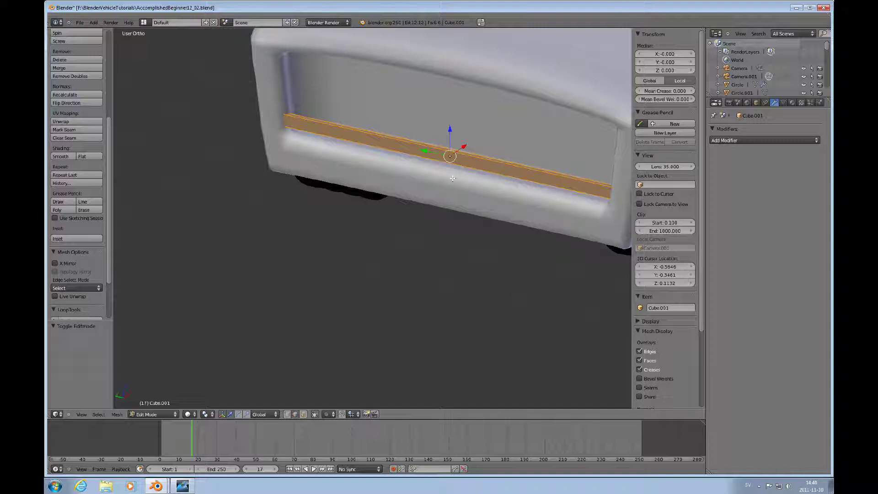
key("Tab")
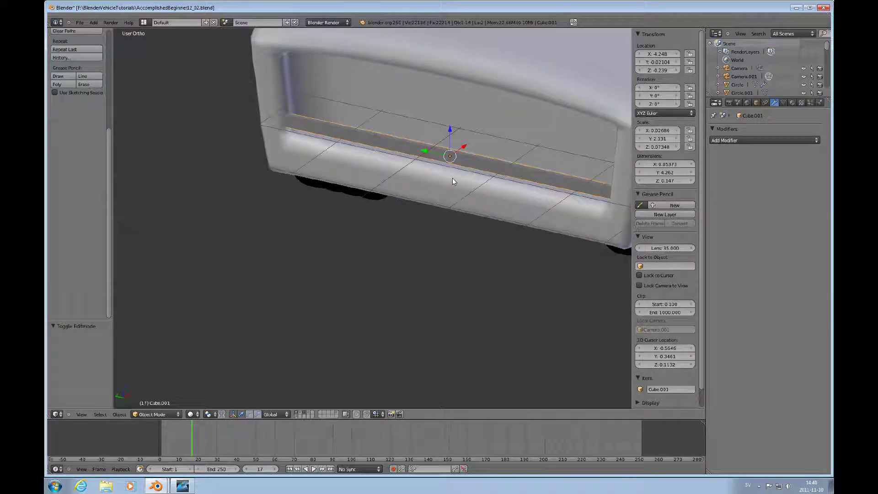
key("ctrl+a")
left_click(414, 195)
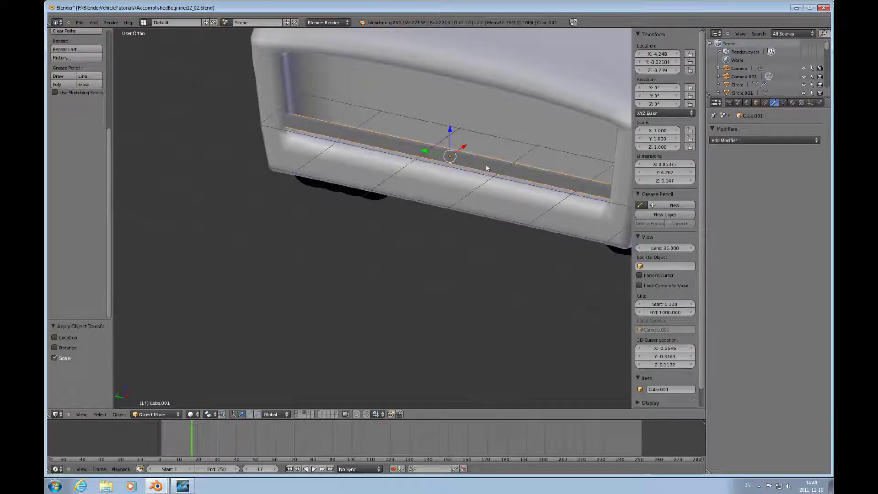
Step: Add a material slot to the slat and assign the existing Aluminum material
key("Tab")
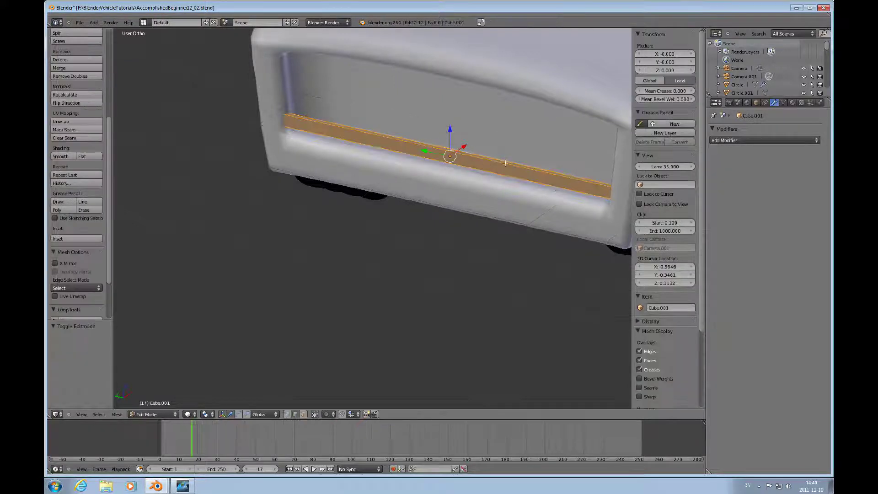
left_click(793, 103)
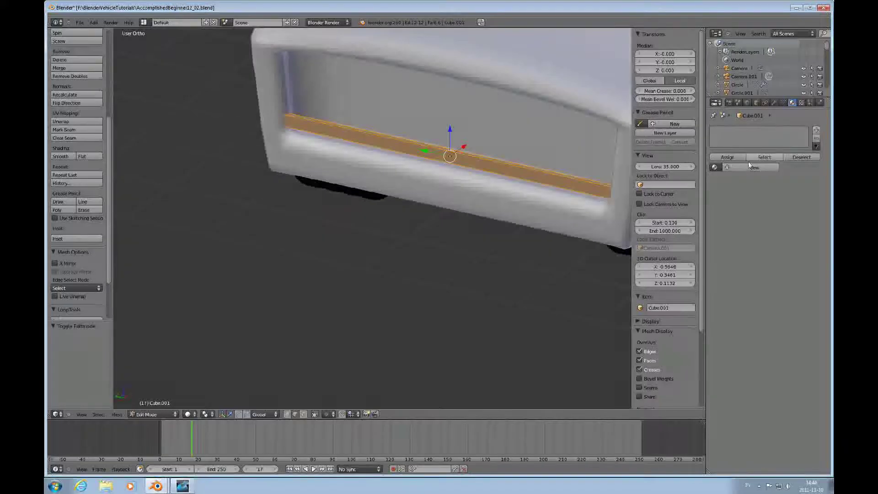
left_click(817, 130)
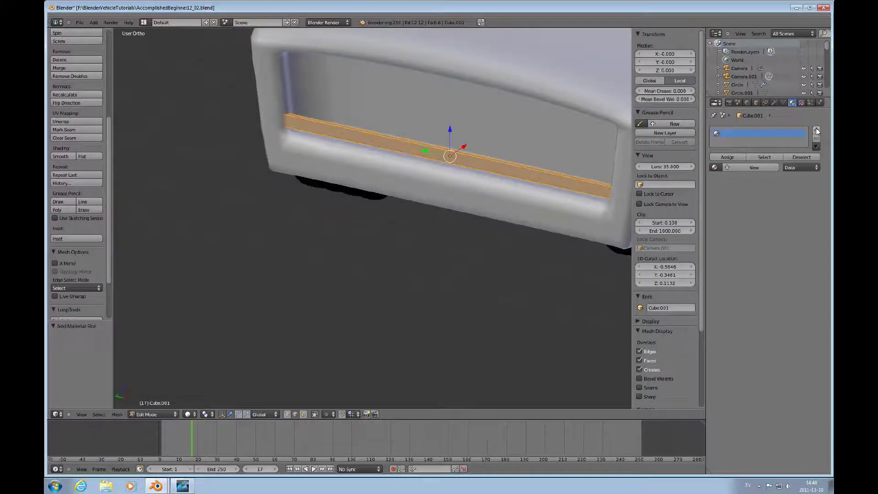
left_click(715, 168)
left_click(726, 180)
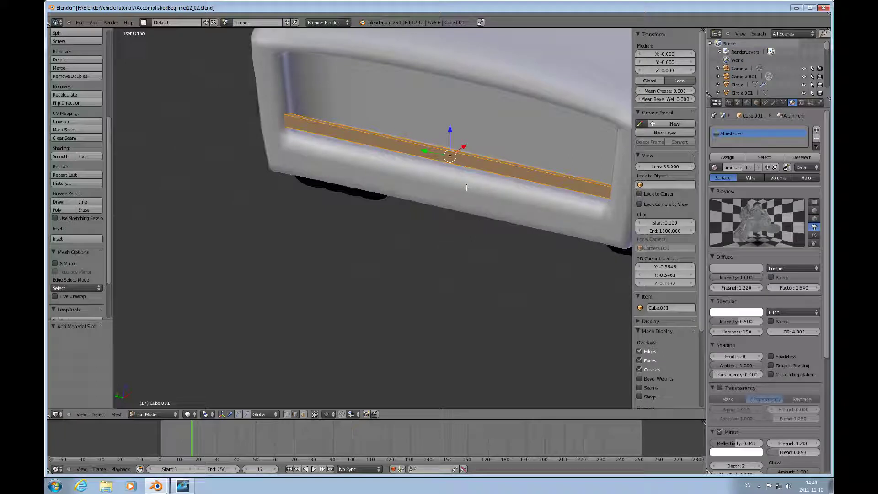
Step: Add an Array modifier to the slat with relative offset X 0 and Z 1.2
left_click(774, 102)
left_click(734, 140)
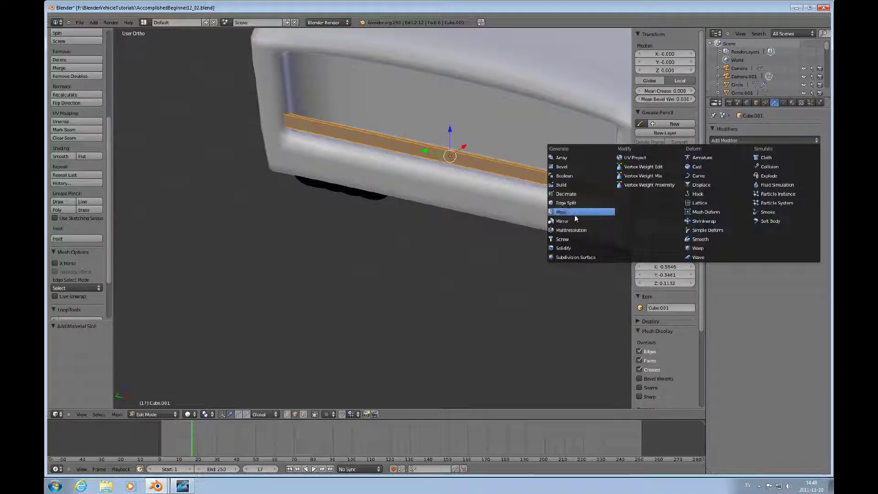
left_click(566, 157)
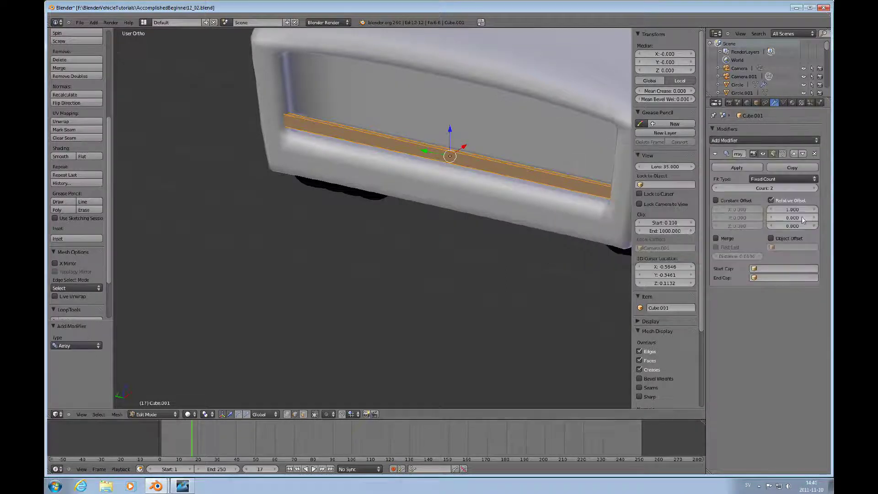
left_click(800, 226)
type("1")
key("Return")
left_click(795, 209)
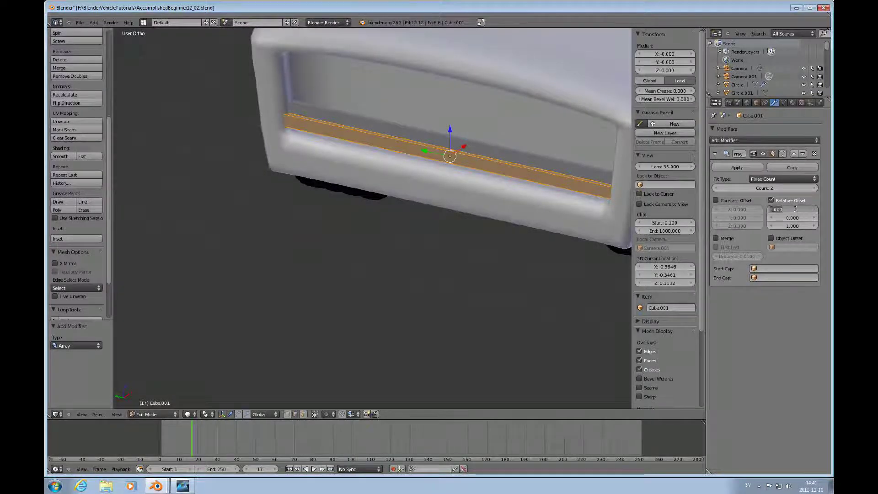
type("0")
key("Return")
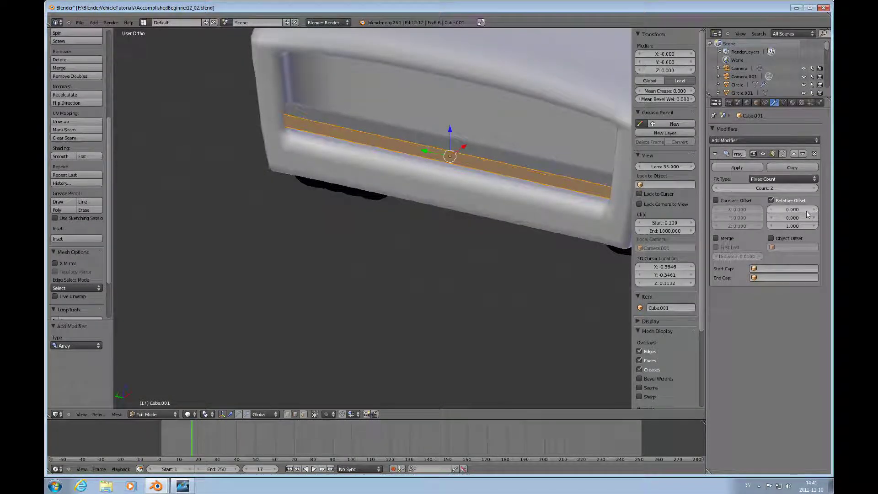
left_click(806, 226)
type("1.2")
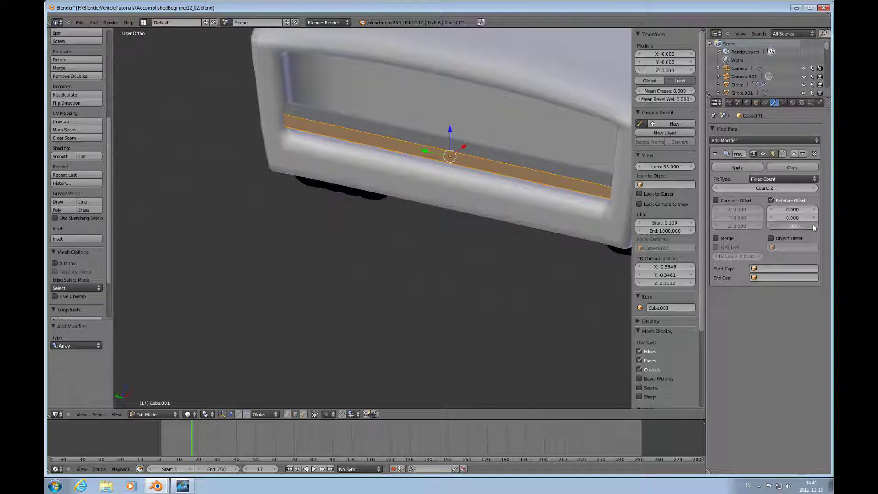
key("Return")
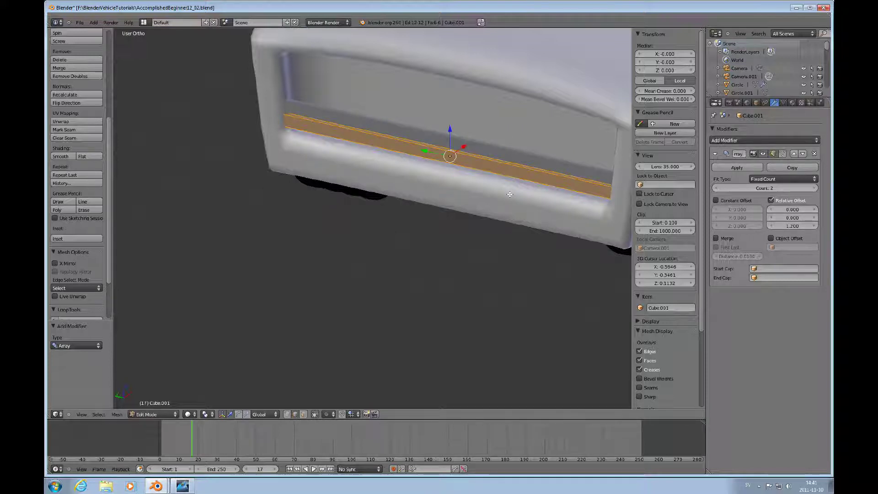
Step: Raise the array count by three to stack more bars up the grille
key("ctrl+KP_3")
key("ctrl+KP_8")
key("ctrl+KP_8")
key("ctrl+KP_8")
key("ctrl+KP_8")
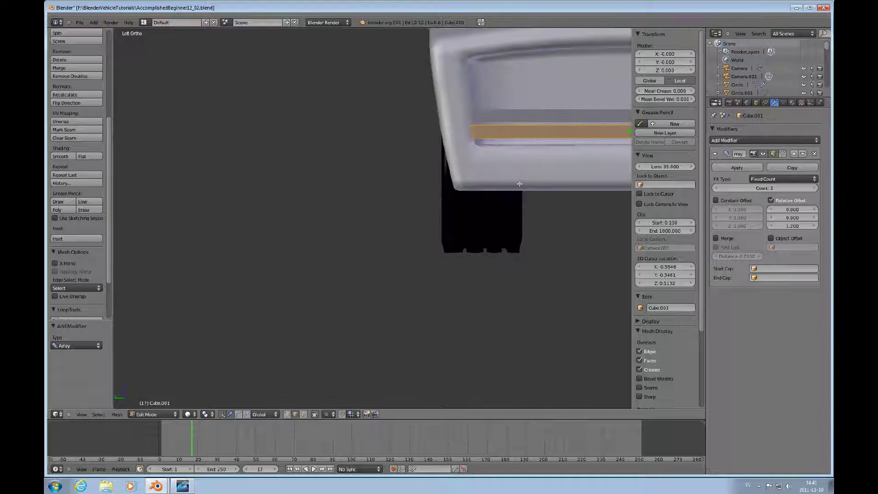
key("ctrl+KP_6")
key("ctrl+KP_6")
key("ctrl+KP_6")
key("ctrl+KP_6")
key("ctrl+KP_6")
key("ctrl+KP_6")
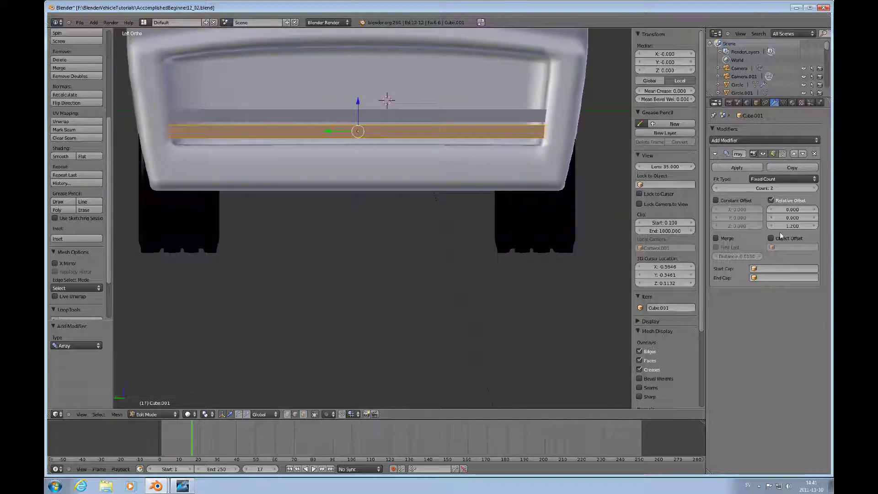
left_click(814, 189)
left_click(814, 189)
left_click(814, 189)
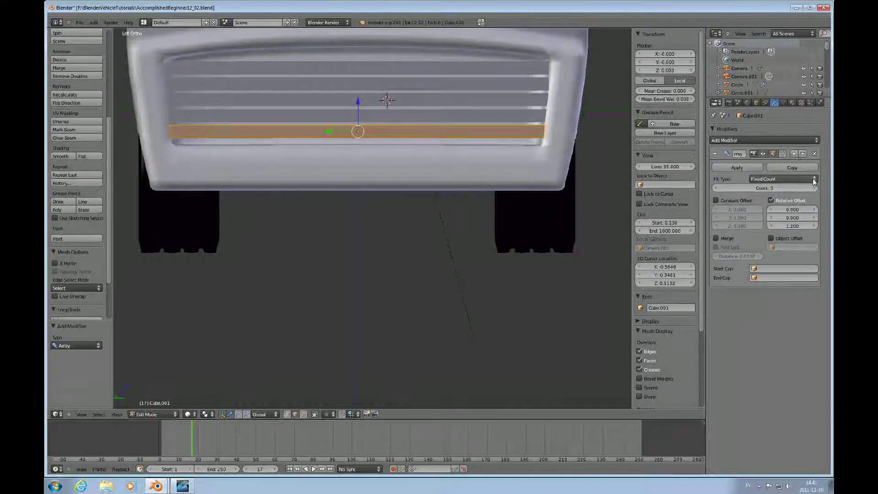
left_click(814, 188)
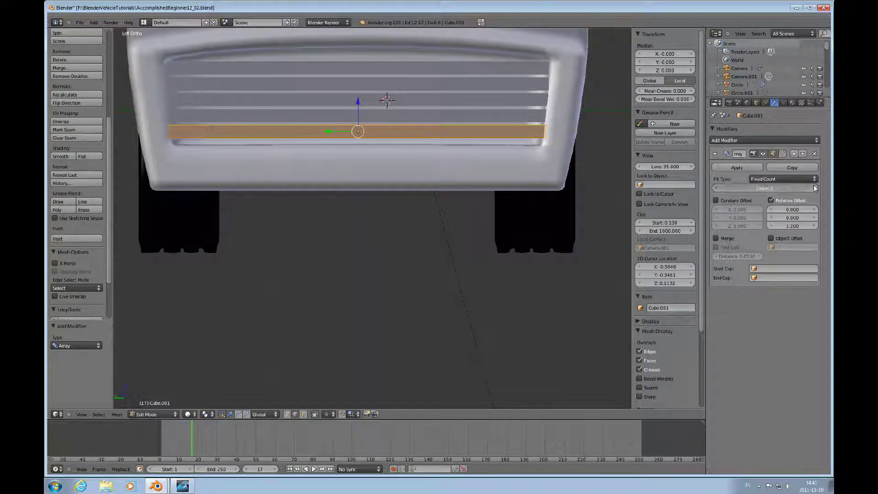
Step: Lower the bar strip slightly and flatten it to half height along Z (S Z .5)
middle_click_drag(490, 93, 374, 98)
left_click_drag(357, 103, 362, 110)
middle_click_drag(427, 109, 408, 114)
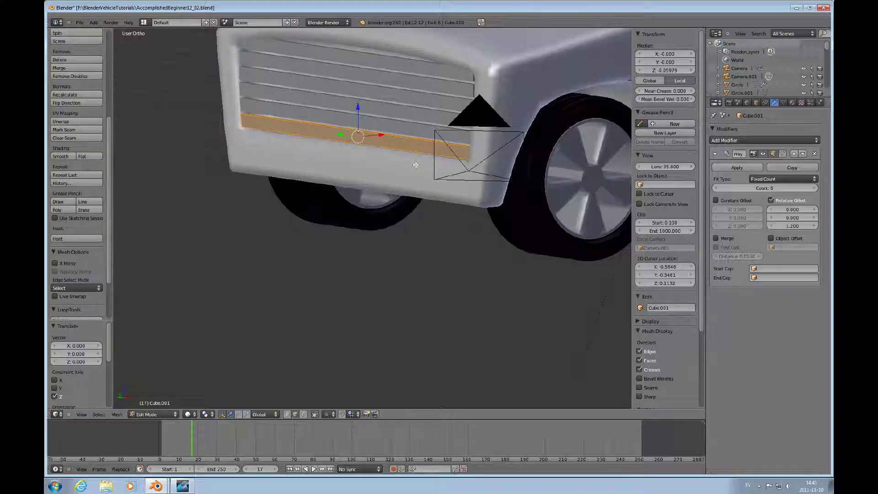
key("s")
key("z")
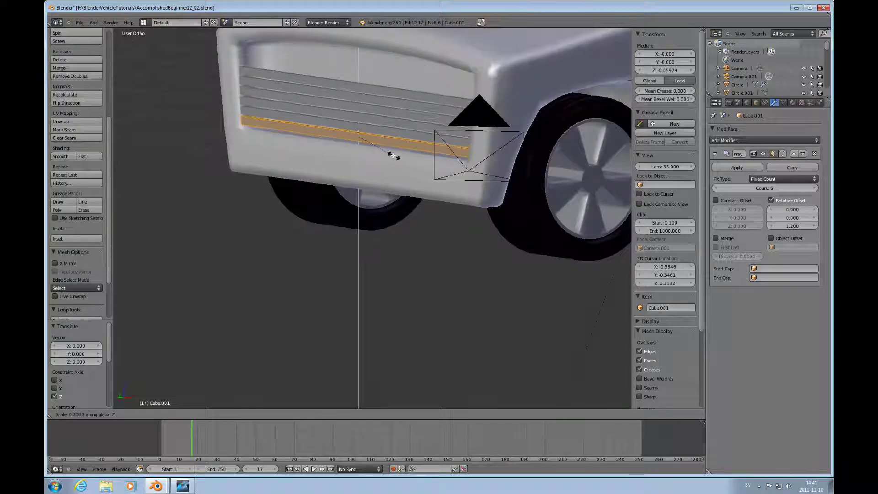
type(".5")
key("Return")
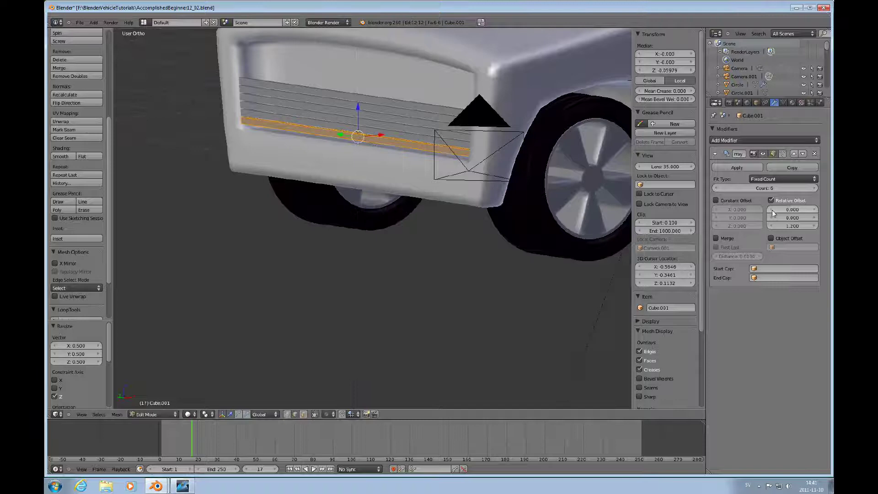
Step: Raise the array count to 12 and lower the bars slightly within the scoop
left_click(813, 188)
left_click(814, 189)
left_click(814, 188)
left_click(814, 189)
left_click(814, 188)
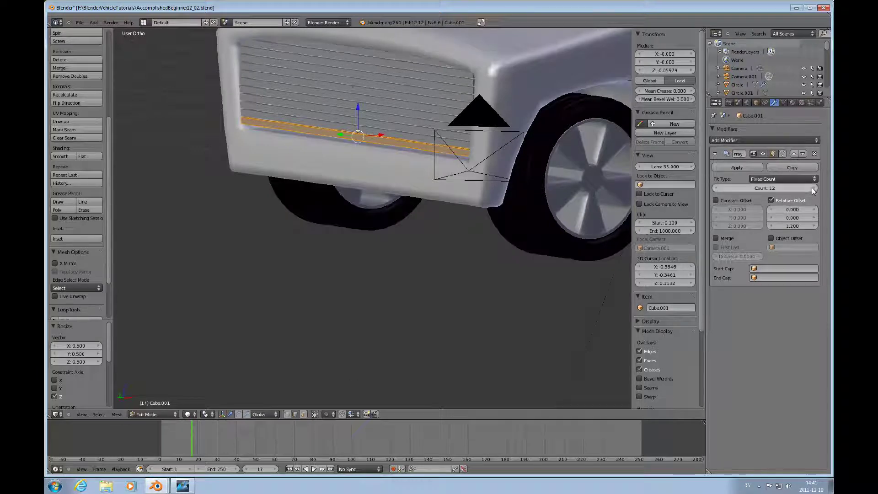
left_click(814, 189)
middle_click_drag(439, 139, 457, 137)
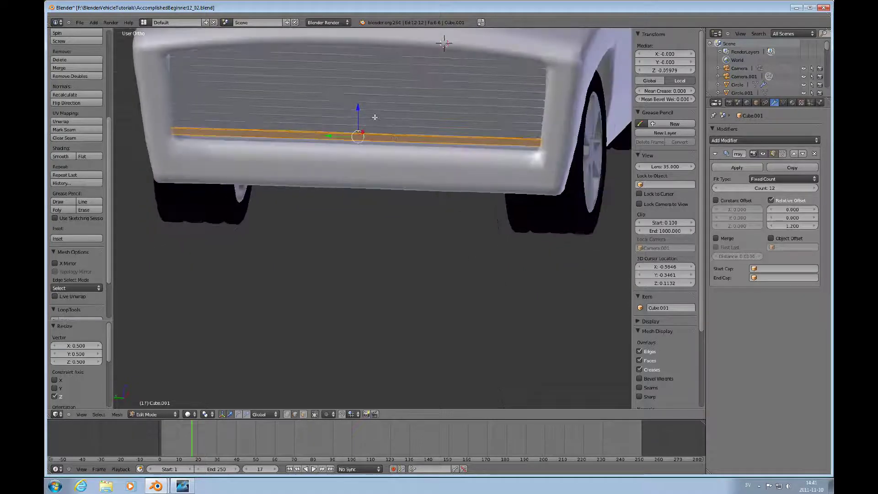
left_click_drag(358, 108, 358, 118)
mouse_move(440, 141)
middle_mouse_down()
mouse_move(419, 129)
mouse_move(439, 127)
middle_mouse_up()
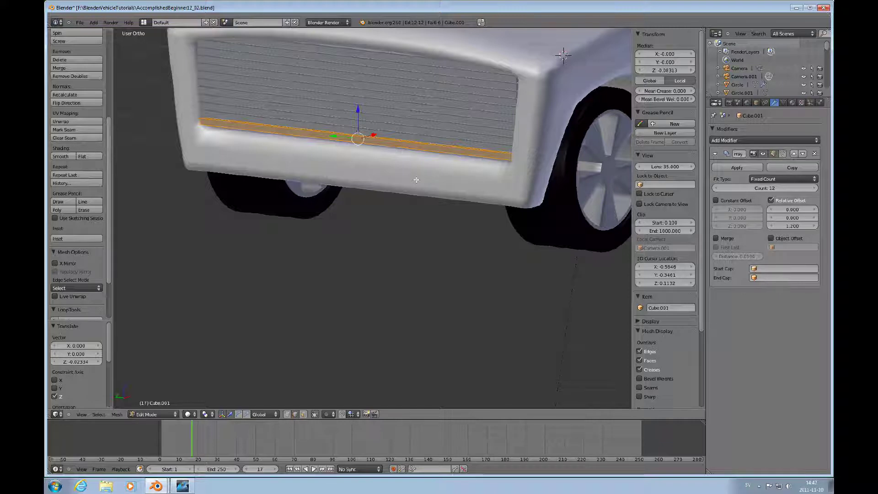
Step: Isolate the bar in local view and hide the Array copies while editing
key("KP_Divide")
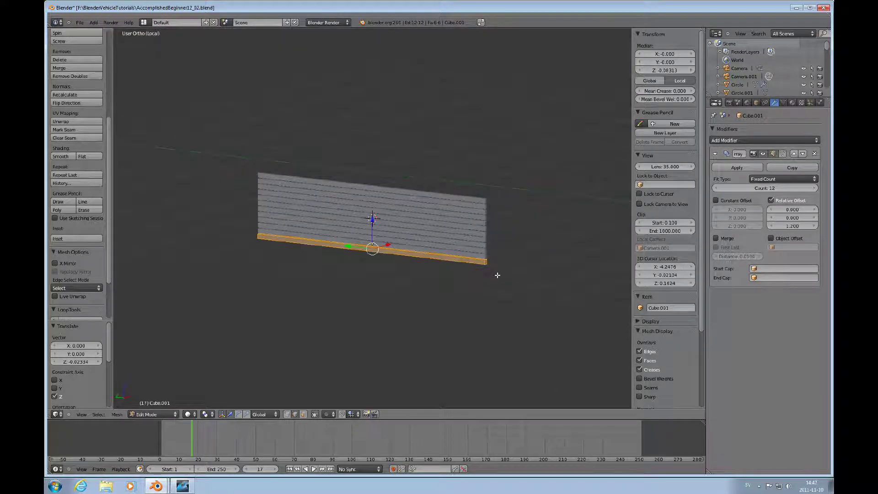
left_click(773, 155)
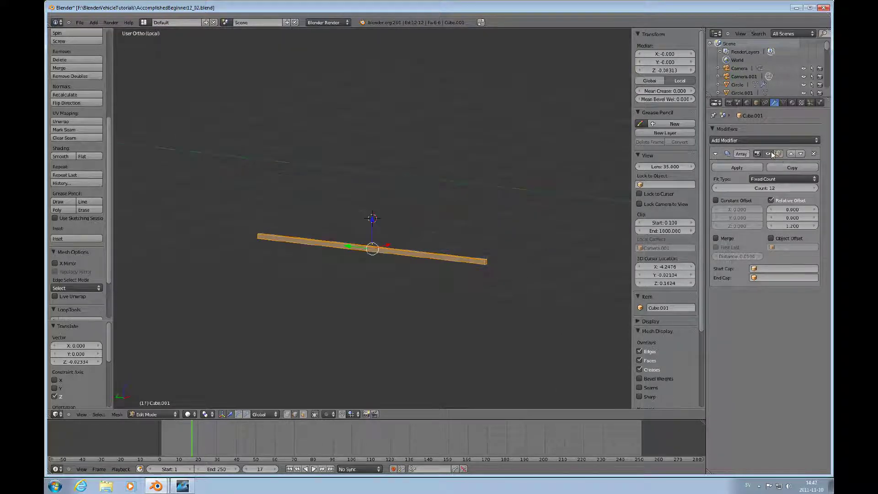
scroll(508, 252, "down", 3, "shift")
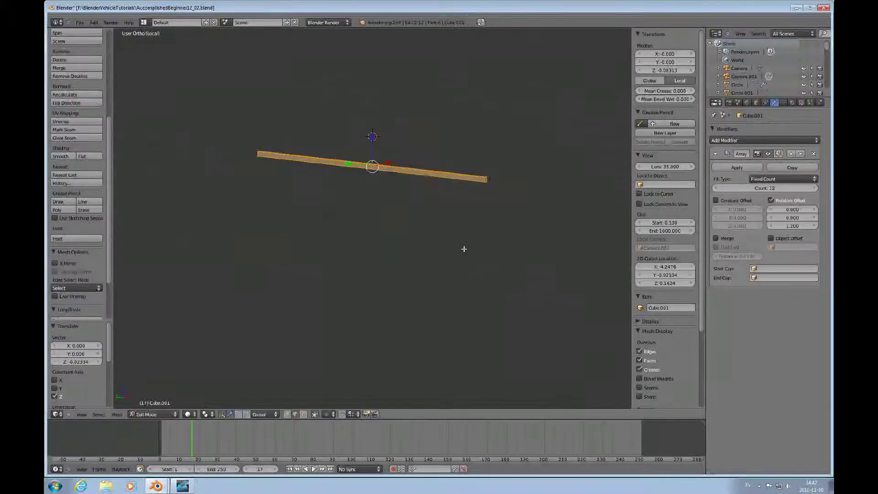
scroll(463, 247, "up", 5)
scroll(467, 210, "up", 2, "shift")
scroll(483, 178, "down", 2)
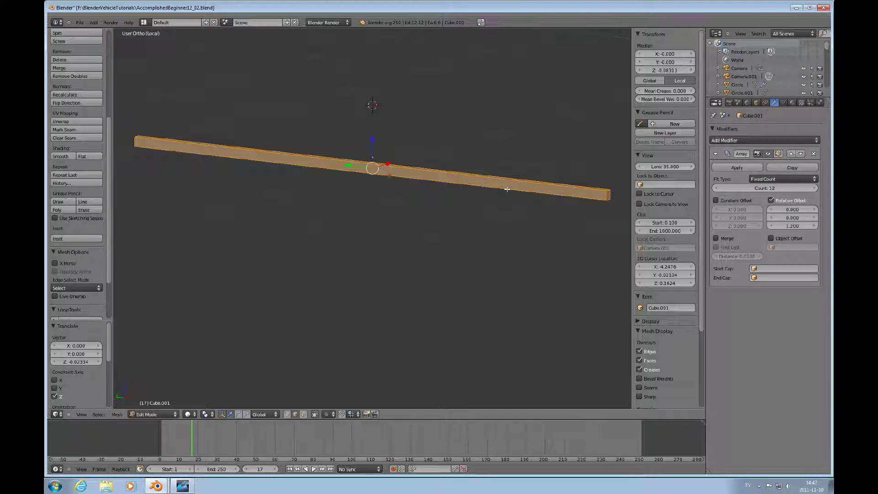
Step: Subdivide the bar with 2 cuts
key("w")
mouse_move(508, 189)
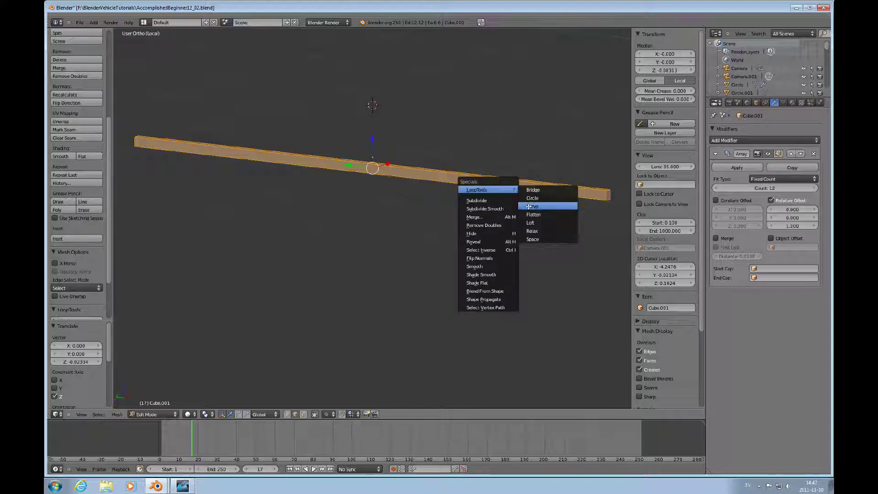
left_click(491, 201)
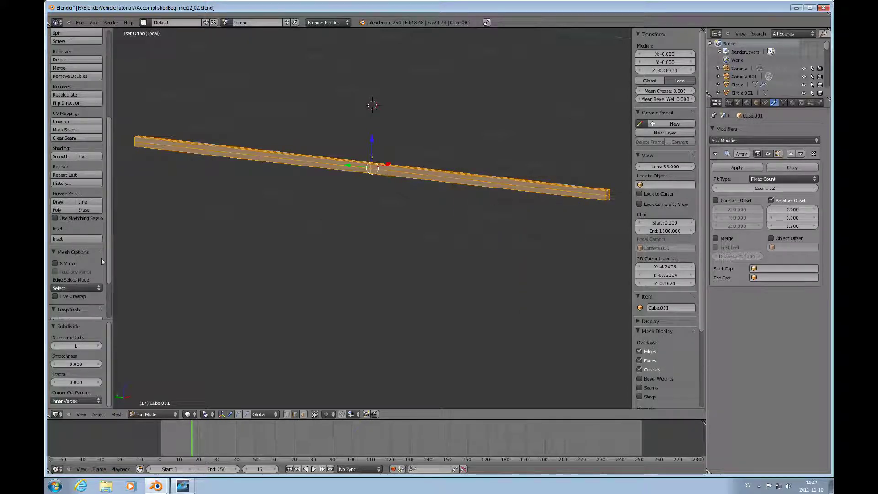
left_click(94, 346)
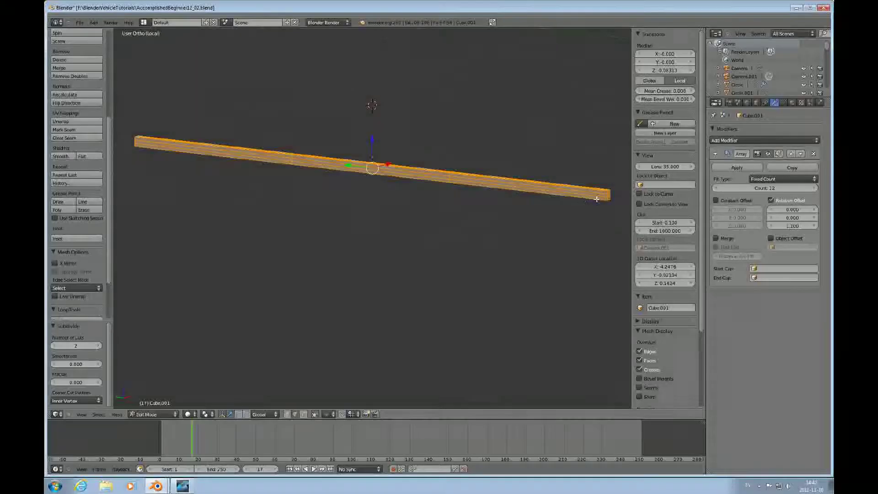
scroll(602, 196, "up", 1)
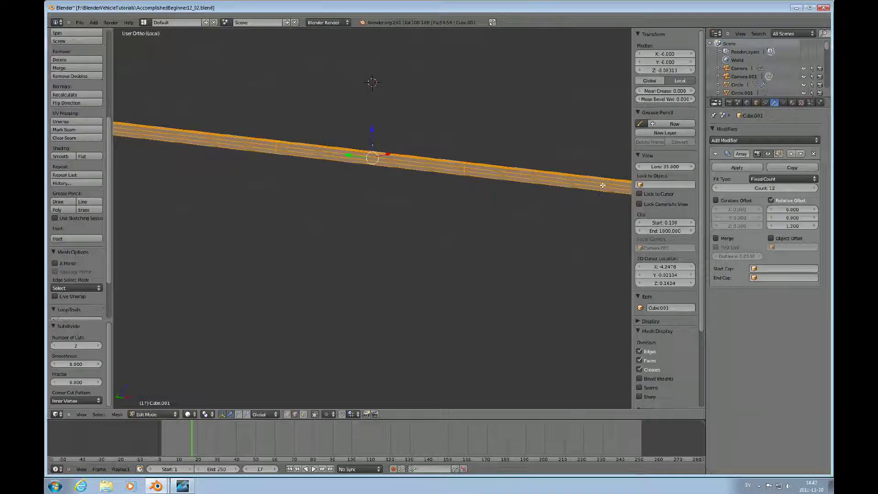
Step: Select an edge loop around the bar and shift it down slightly
right_click(603, 183, "alt")
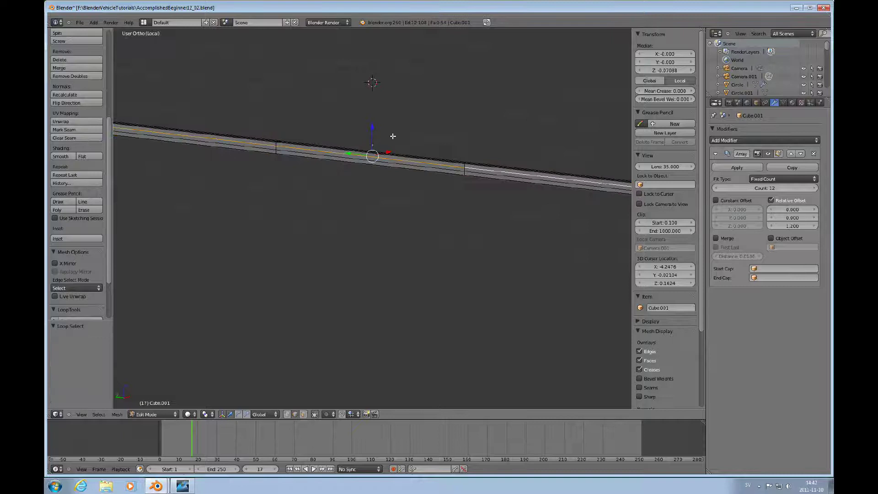
left_click_drag(373, 130, 372, 128)
key("ctrl+z")
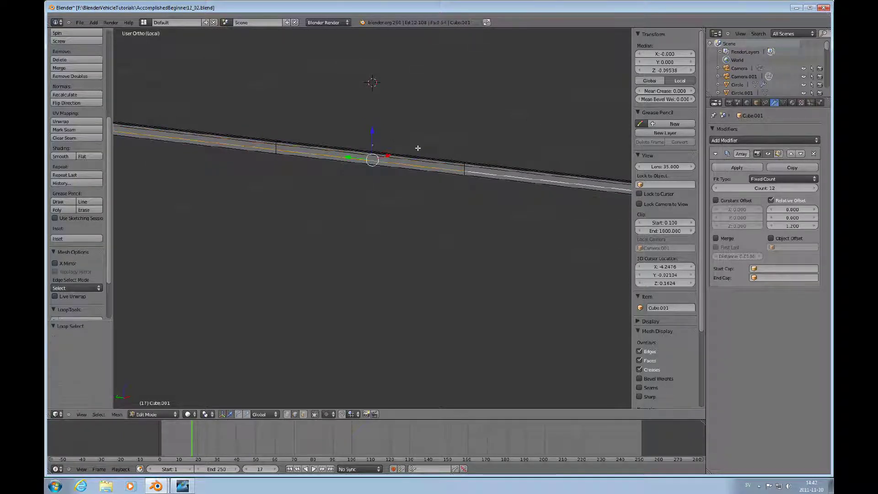
left_click_drag(371, 132, 376, 135)
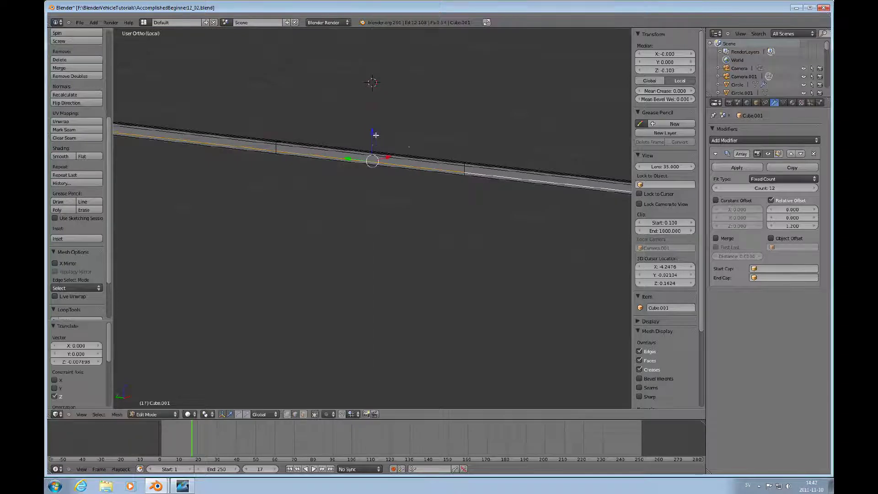
middle_click_drag(465, 169, 453, 188)
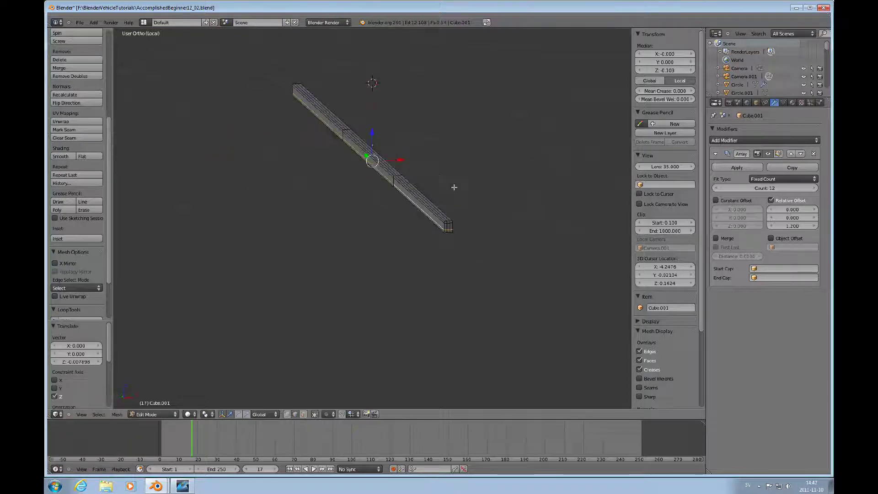
scroll(447, 215, "up", 2)
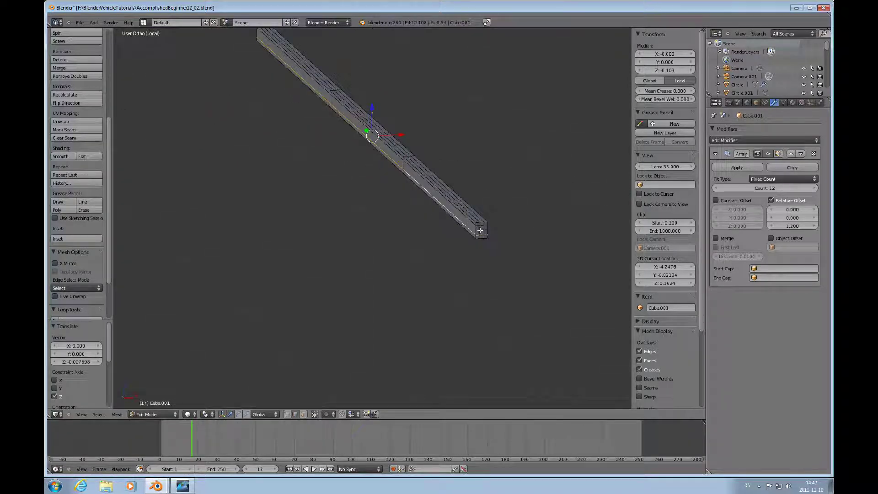
Step: Move two edge loops near the bar's end along the X axis
right_click(481, 230, "alt")
key("g")
key("x")
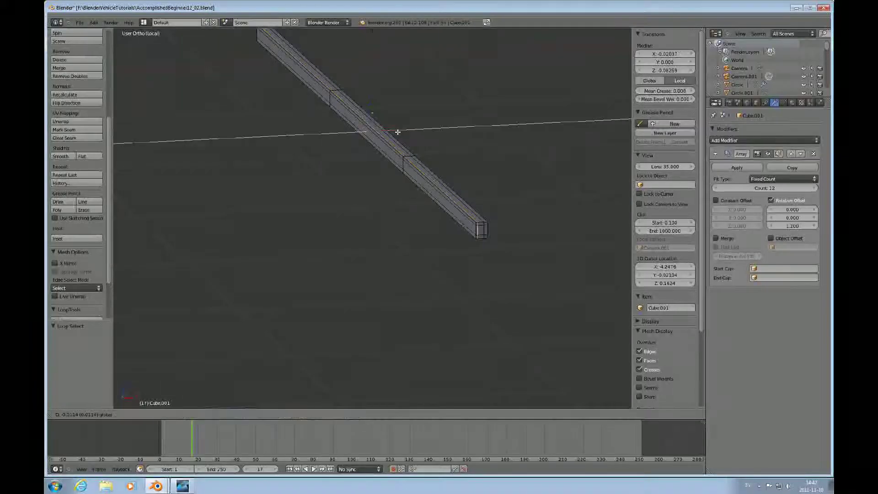
left_click(398, 132)
right_click(477, 215, "alt")
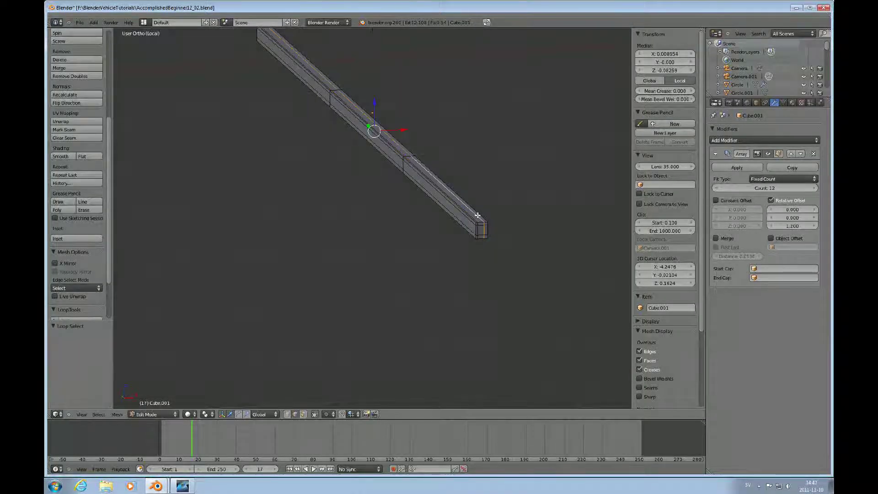
key("g")
key("x")
left_click(404, 132)
Step: Move a lower edge loop along Y out toward the bar's end
right_click(403, 163, "alt")
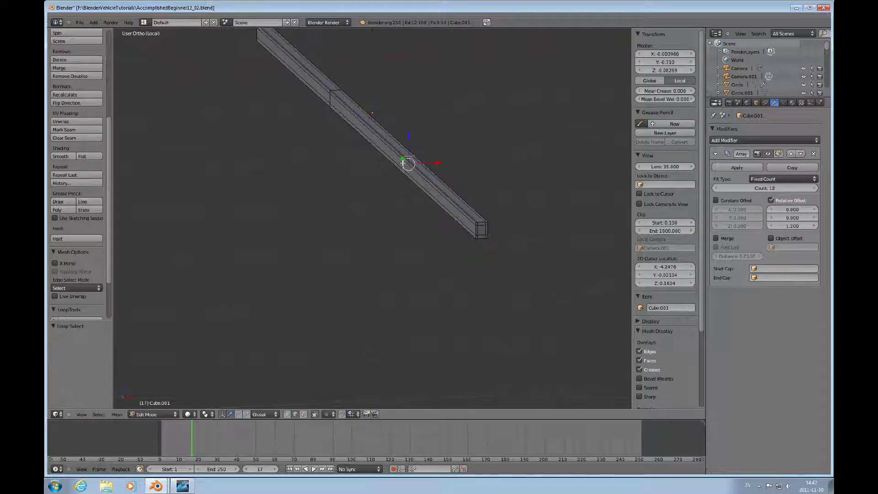
key("g")
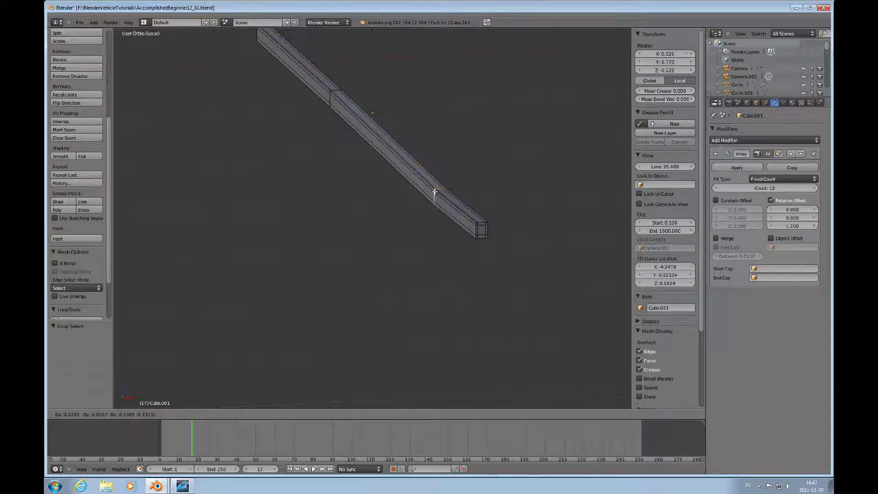
key("Return")
key("ctrl+z")
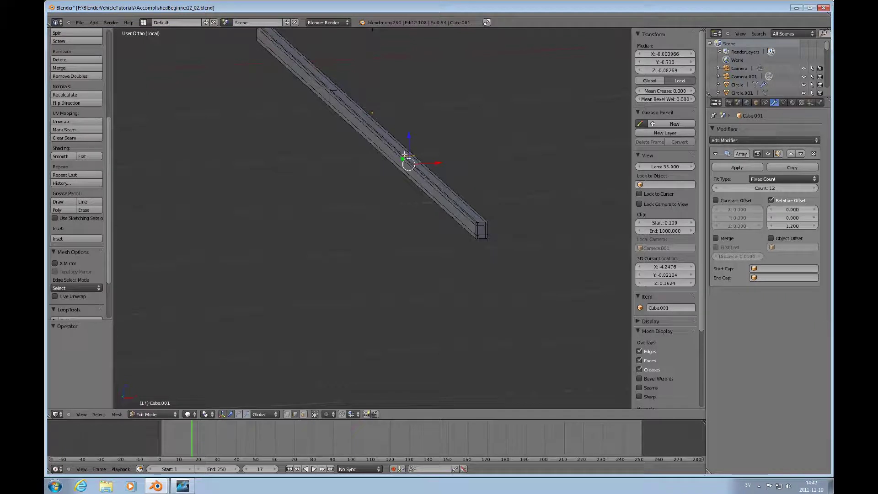
key("g")
key("y")
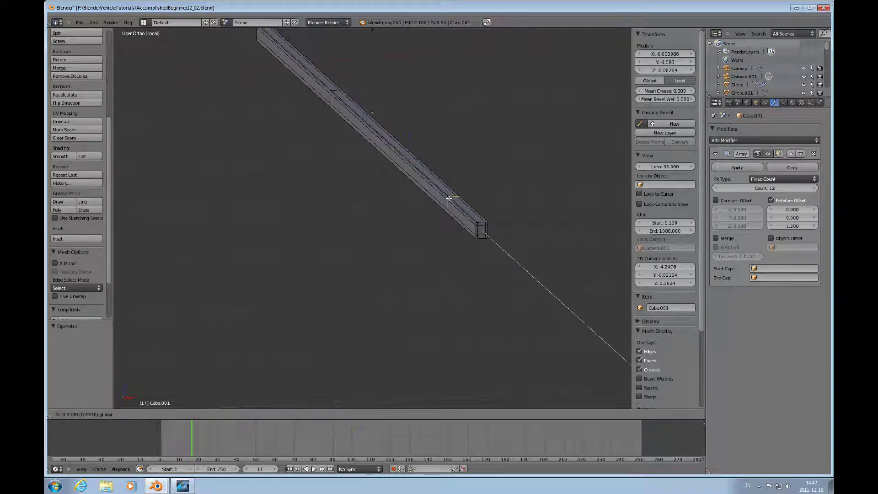
left_click(473, 221)
key("ctrl+KP_6")
key("ctrl+KP_4")
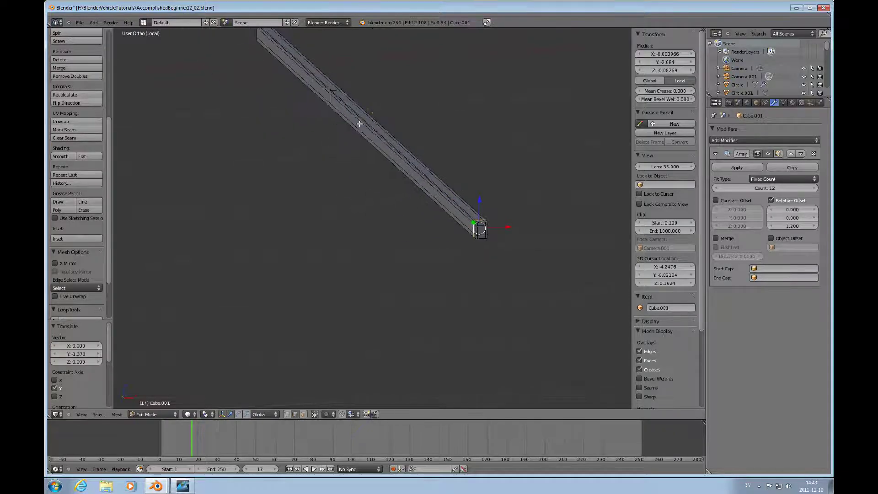
key("ctrl+KP_8")
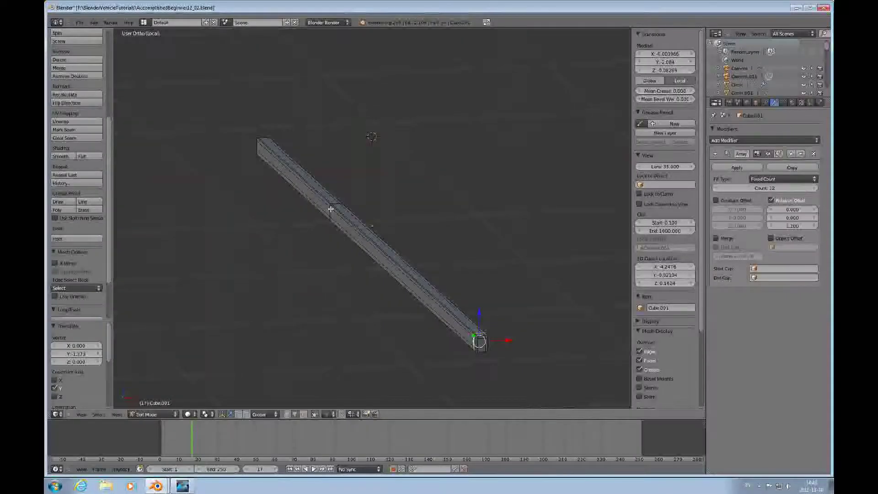
Step: Move the edge loop near the bar's upper end along Y
right_click(331, 209, "alt")
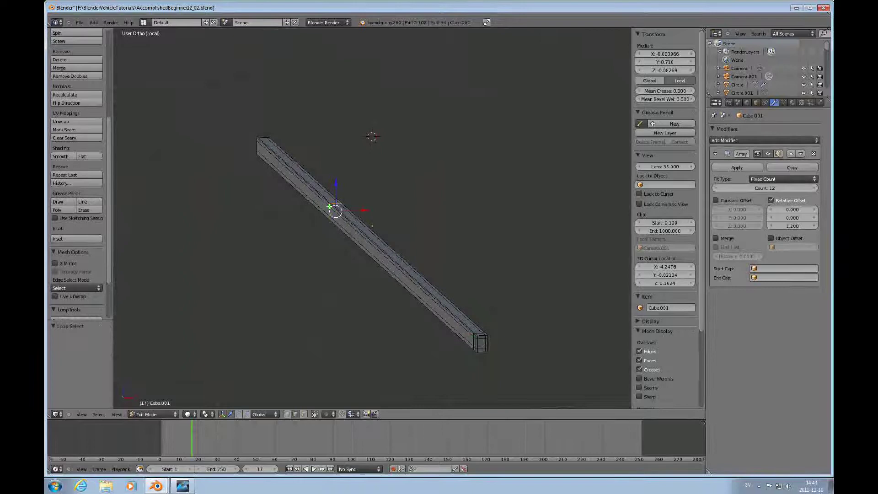
key("g")
key("y")
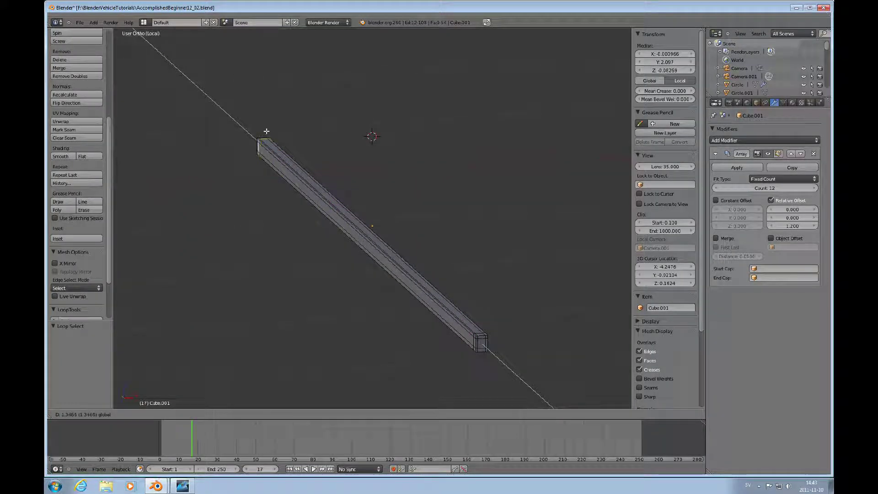
left_click(267, 133)
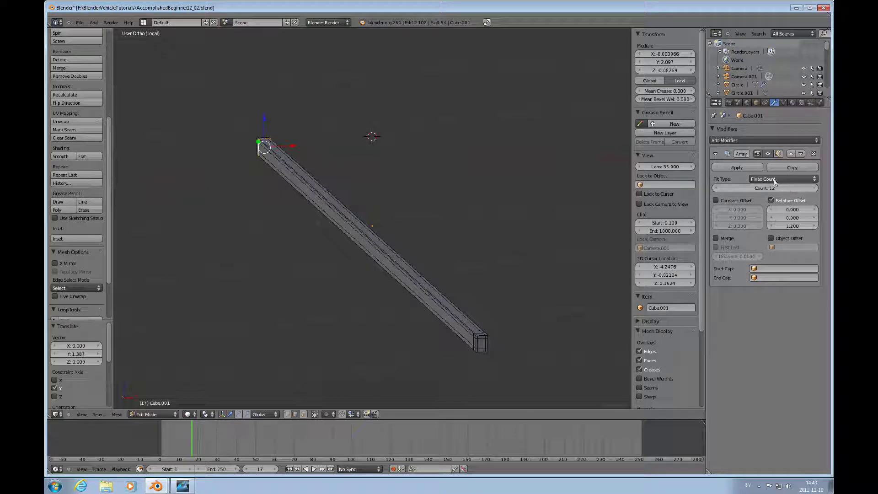
Step: Add a Subdivision Surface modifier and move it above the Array
left_click(768, 140)
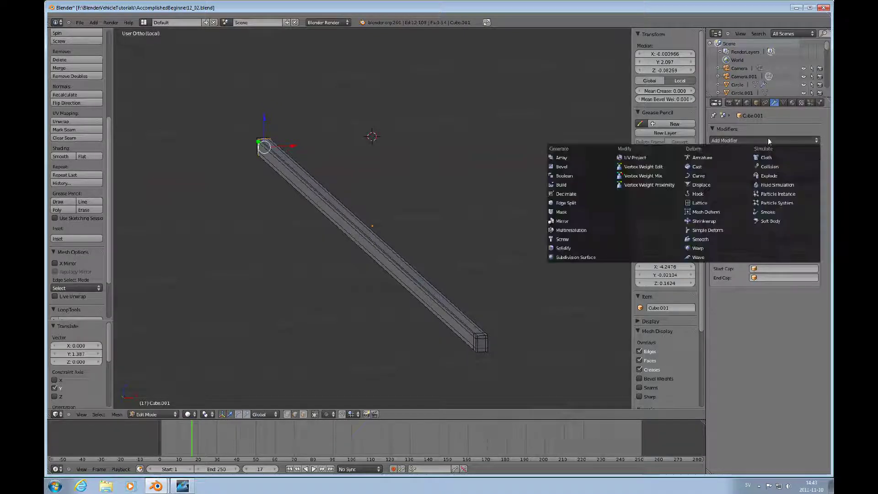
left_click(574, 258)
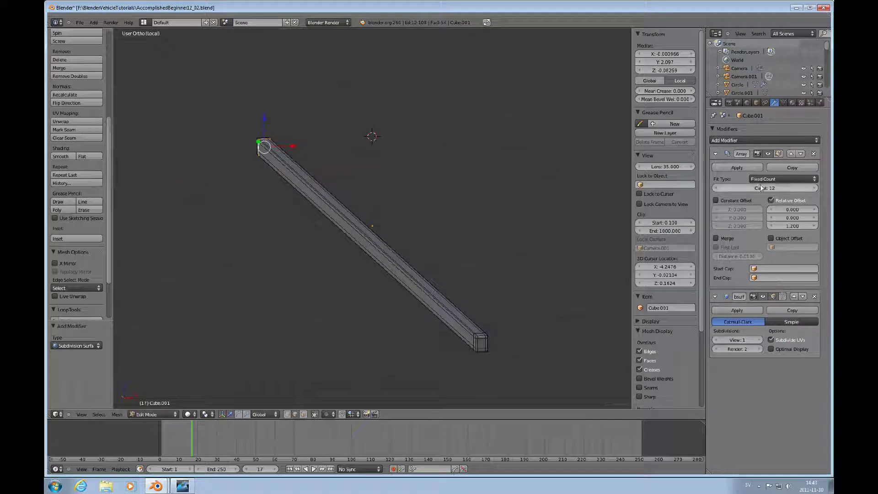
left_click(795, 297)
middle_click_drag(502, 303, 497, 286)
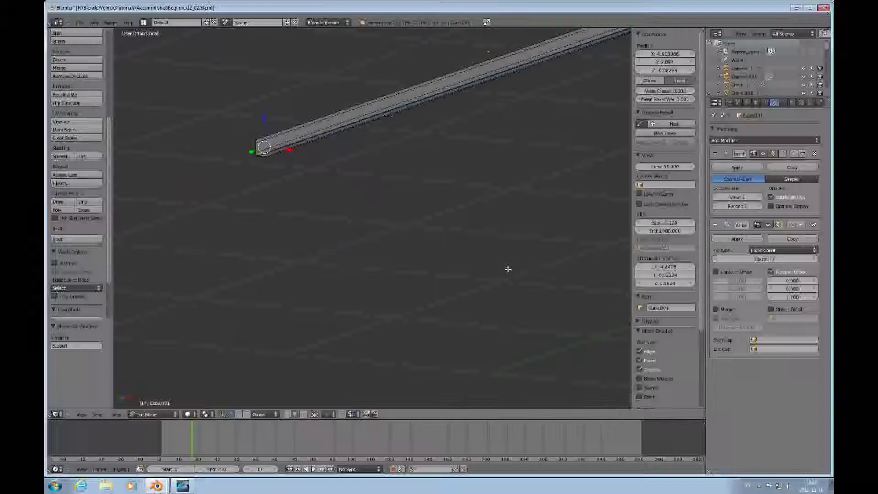
middle_click_drag(508, 269, 528, 276)
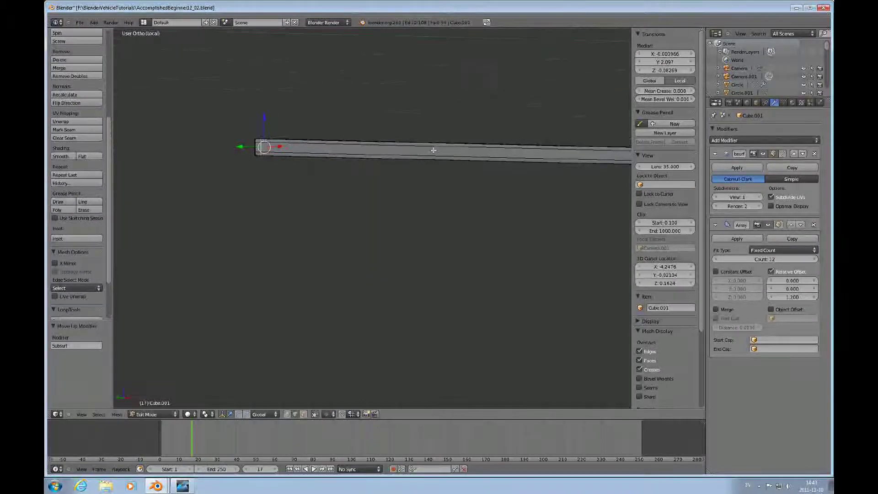
Step: Nudge the bar's end 0.009299 along Y and show the smoothing on the editing cage
left_click(421, 155)
scroll(453, 157, "up", 3)
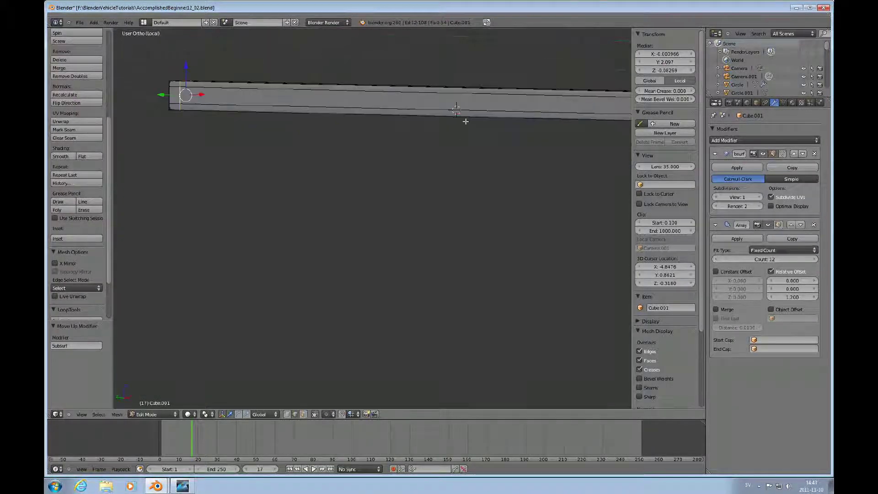
scroll(449, 183, "down", 2)
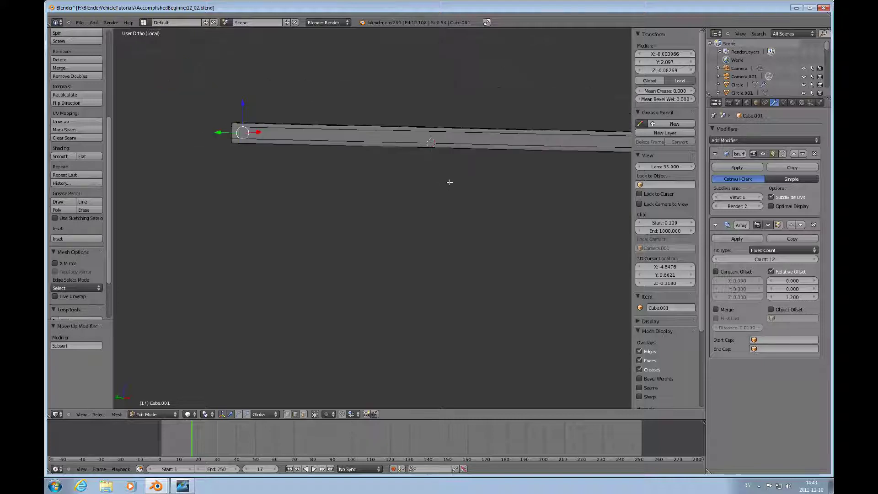
middle_click_drag(449, 182, 505, 218, "shift")
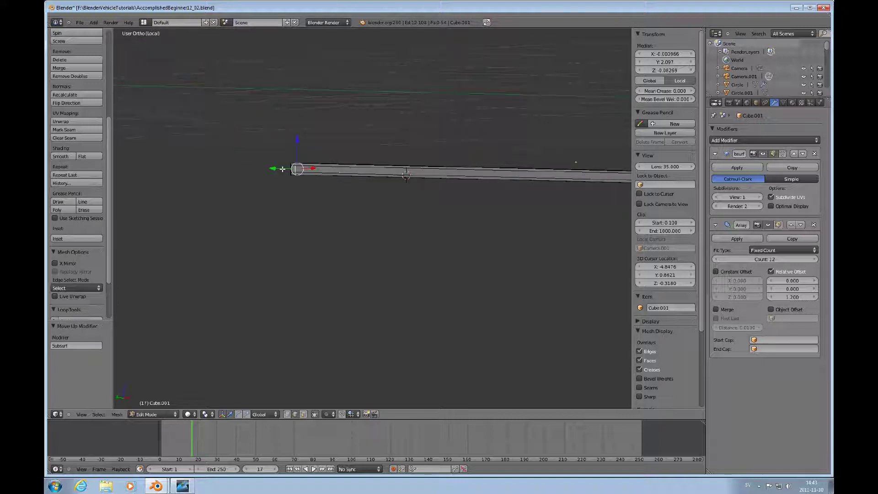
left_click_drag(282, 169, 281, 169)
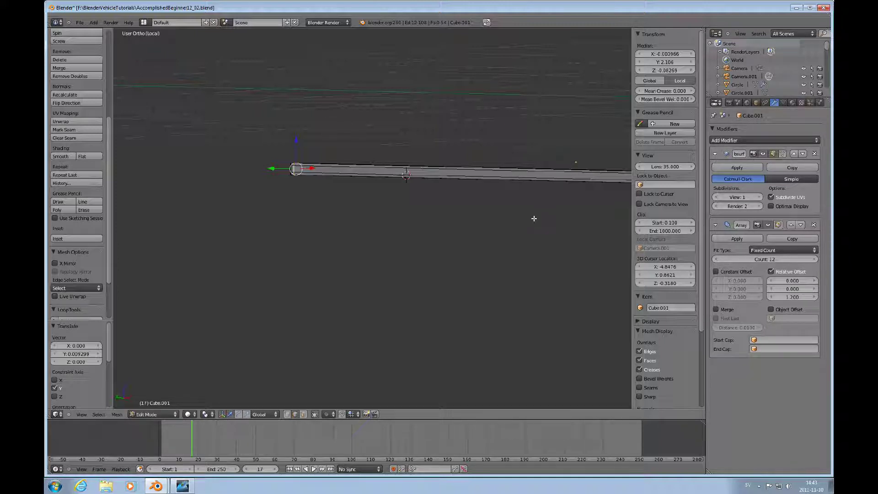
left_click(783, 154)
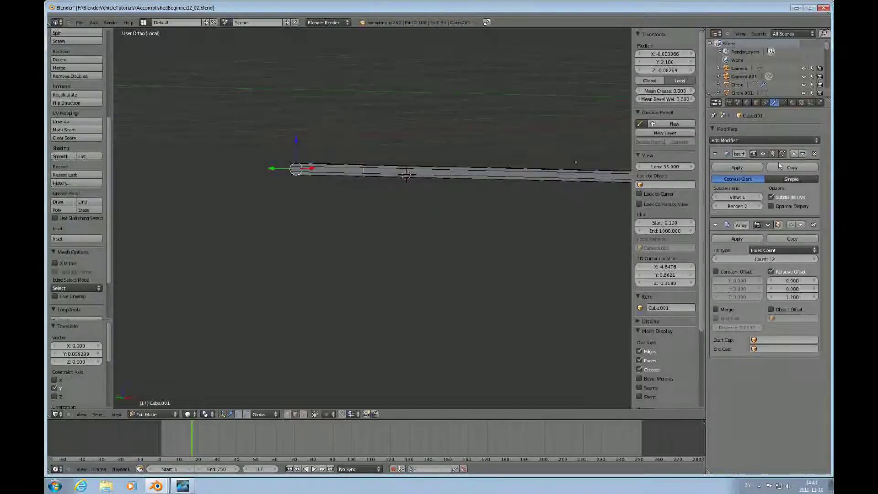
Step: Show Array copies but not Subsurf in edit mode, then return to object mode on the whole car
left_click(779, 225)
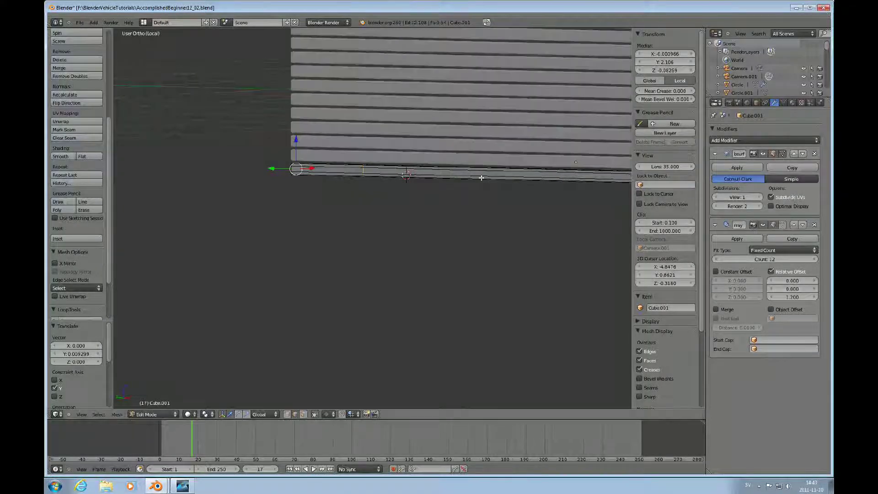
left_click(773, 154)
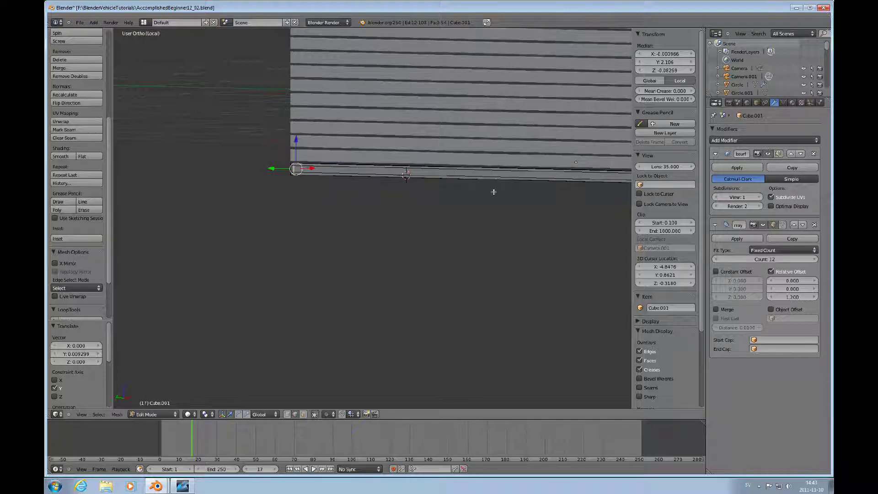
scroll(494, 192, "down", 5)
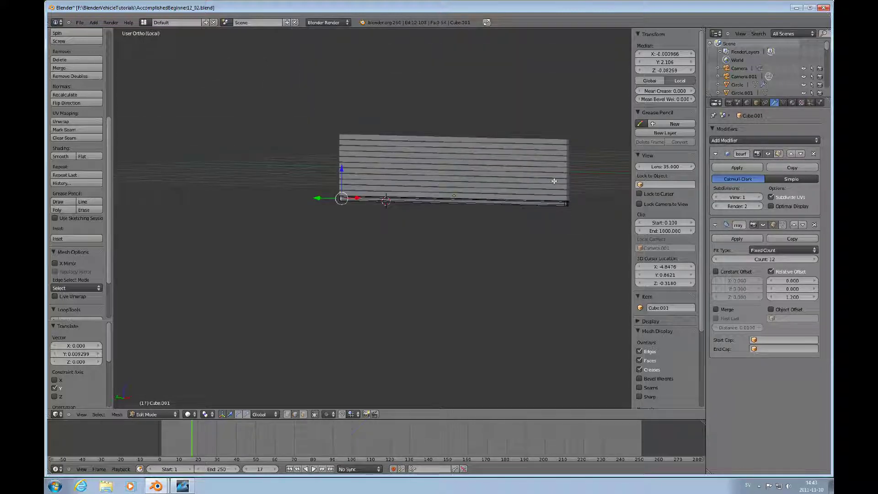
key("KP_Divide")
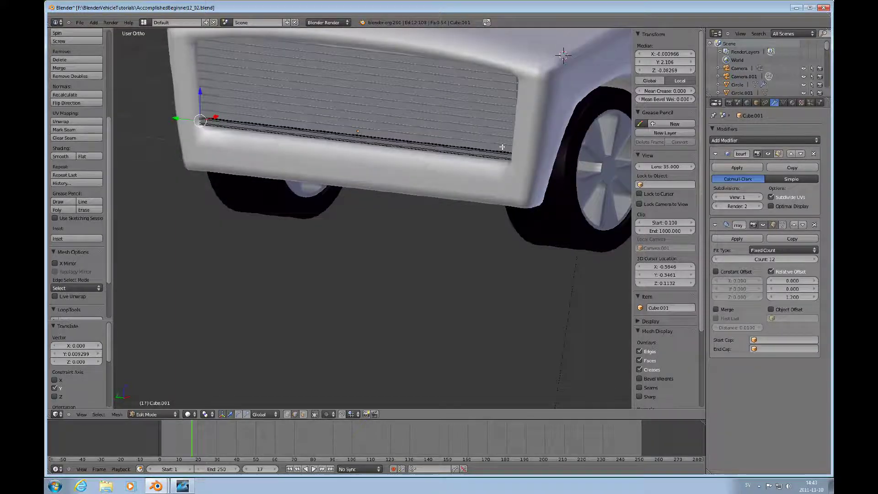
key("Tab")
mouse_move(457, 152)
middle_mouse_down()
mouse_move(484, 150)
mouse_move(473, 150)
middle_mouse_up()
Step: Render the SUV from the camera view in perspective with F12
scroll(471, 150, "down", 5)
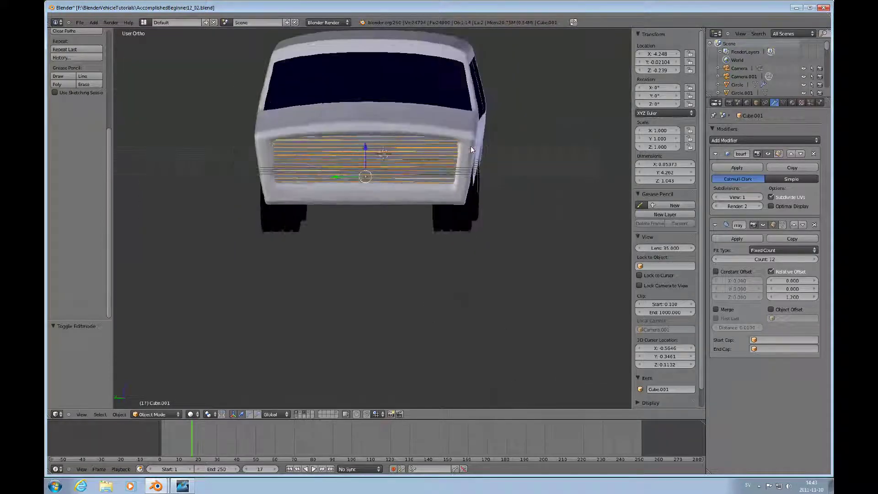
key("KP_5")
scroll(471, 150, "down", 4)
key("KP_4")
key("KP_4")
key("KP_0")
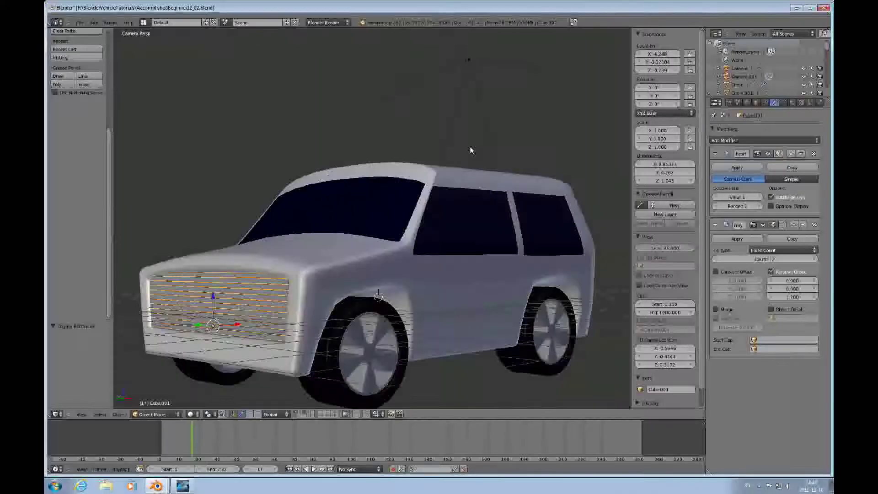
key("F12")
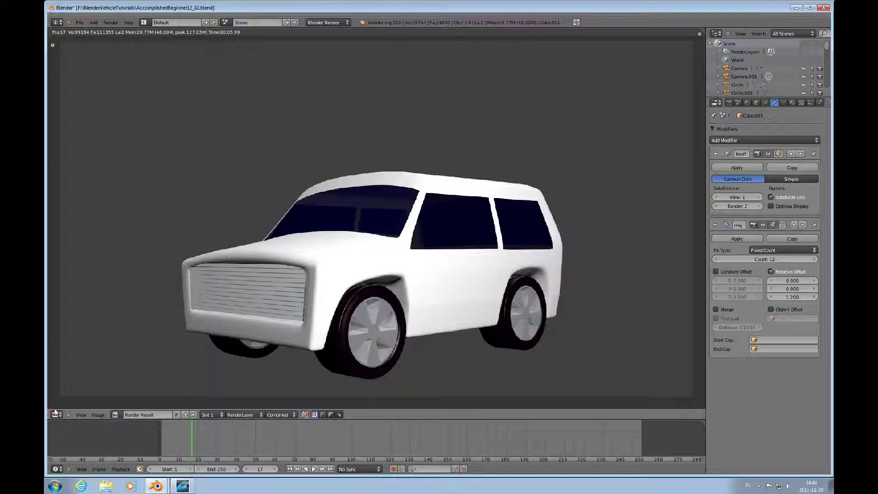
Step: Switch the render result area back to the 3D View
left_click(56, 415)
left_click(68, 406)
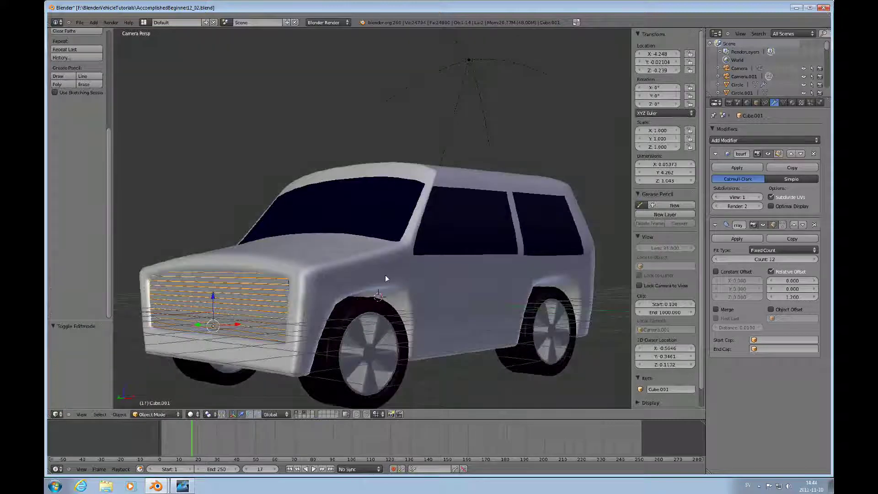